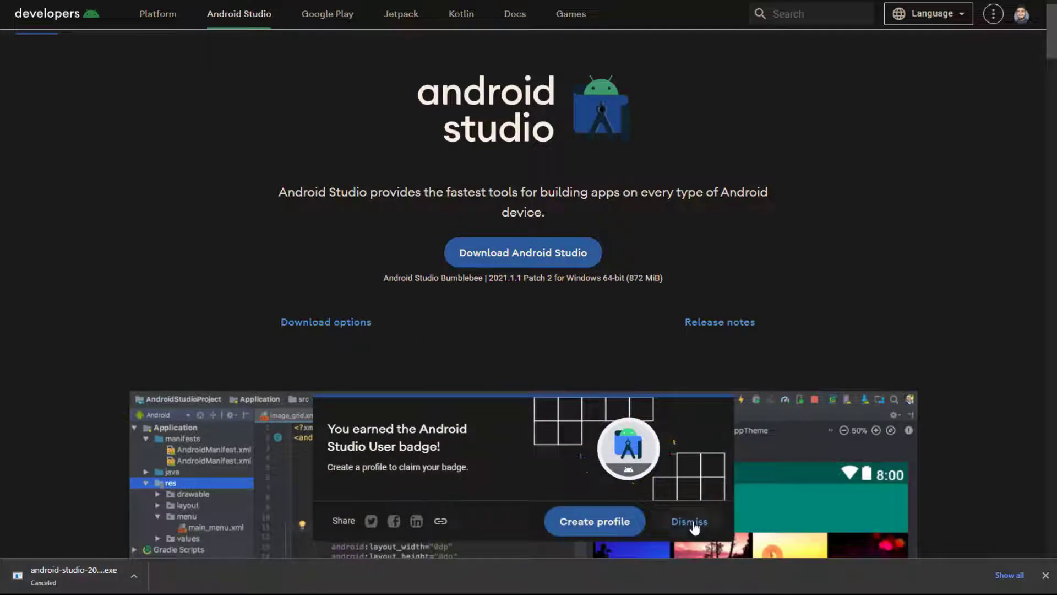
- Dismiss the badge notice and switch to File Explorer, enlarging the icons in the Android Studio installer folder
click(690, 521)
key(alt+Tab)
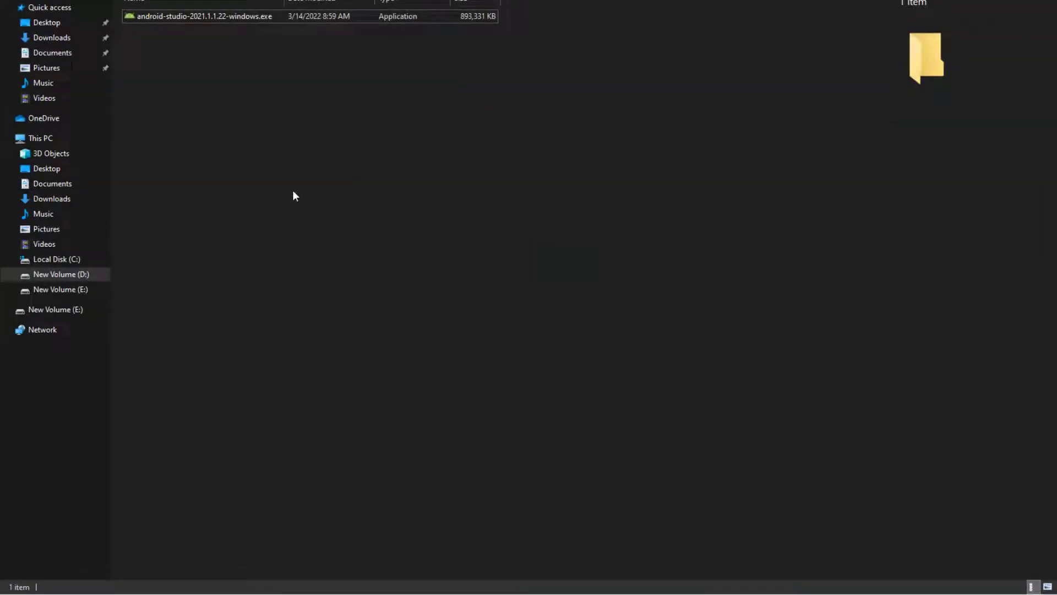
click(302, 21)
ctrl+scroll(277, 114, up, 4)
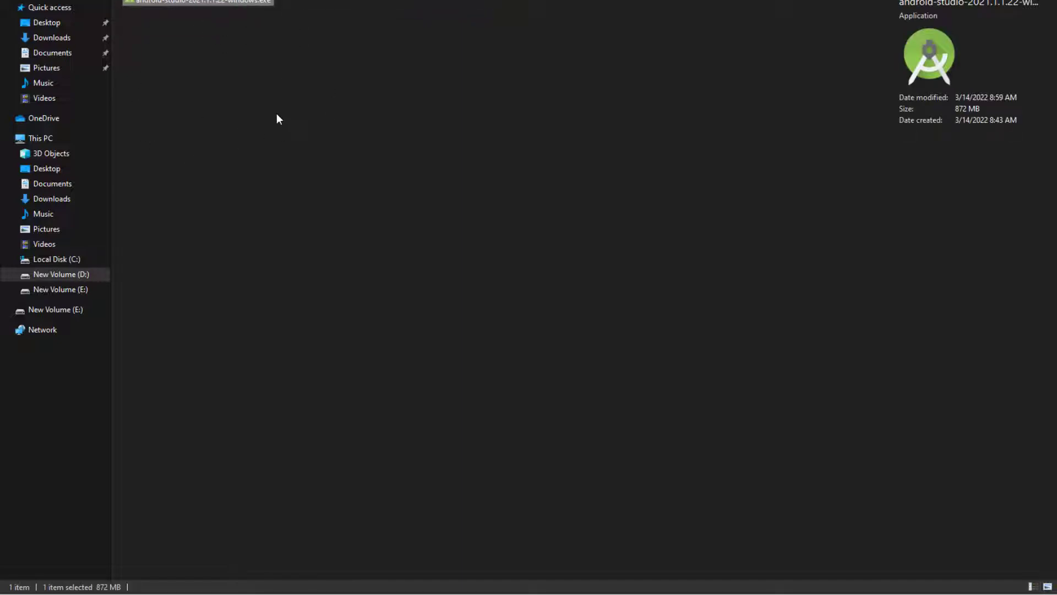
ctrl+scroll(344, 192, up, 3)
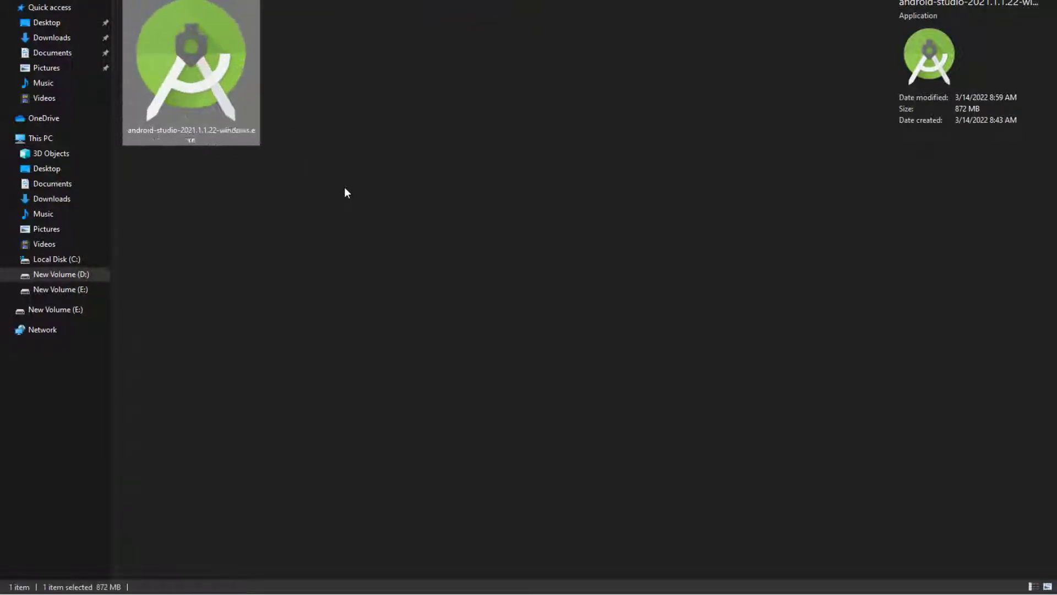
- Run the installer android-studio-2021.1.1.22-windows.exe
click(224, 220)
click(238, 74)
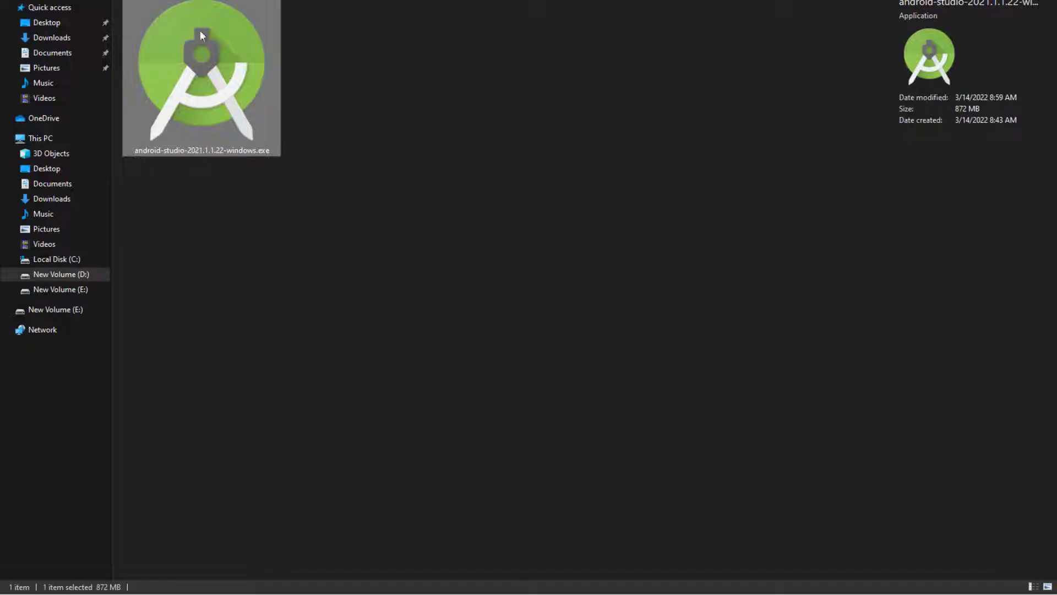
double_click(242, 61)
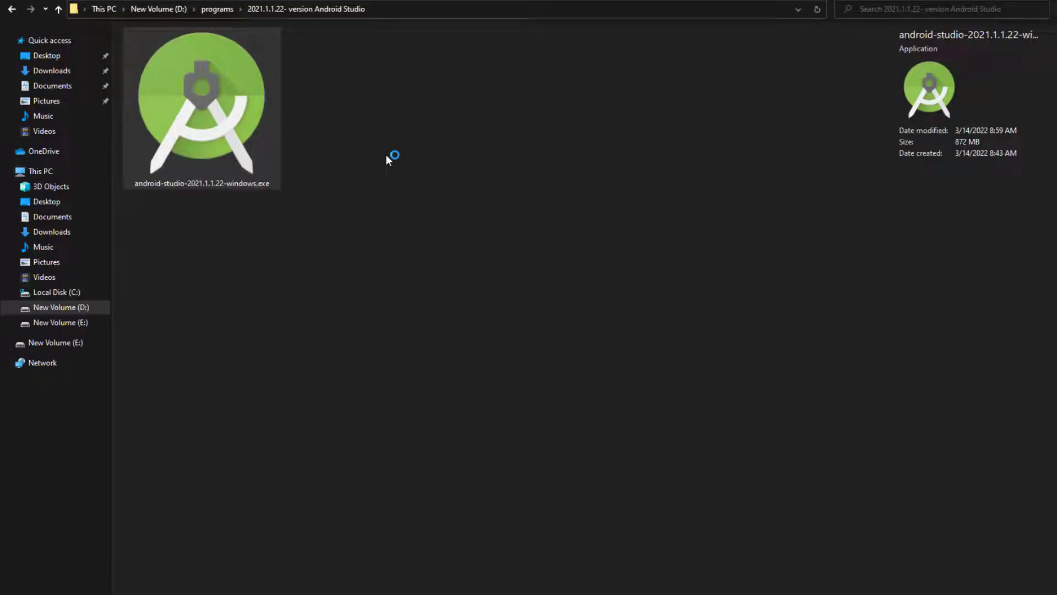
- Proceed through the Android Studio Setup wizard and start the installation
click(498, 315)
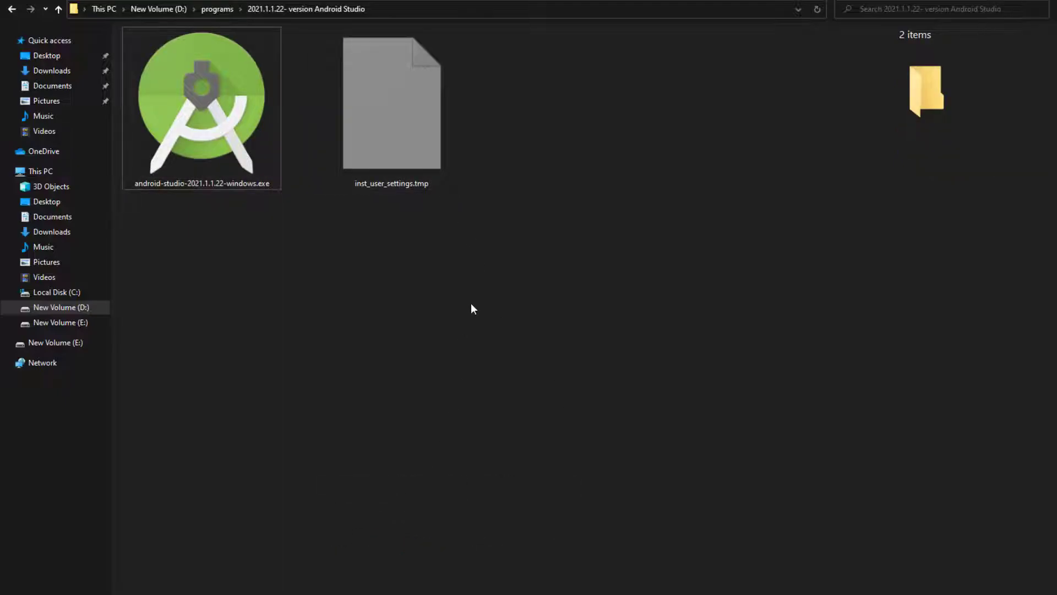
key(super)
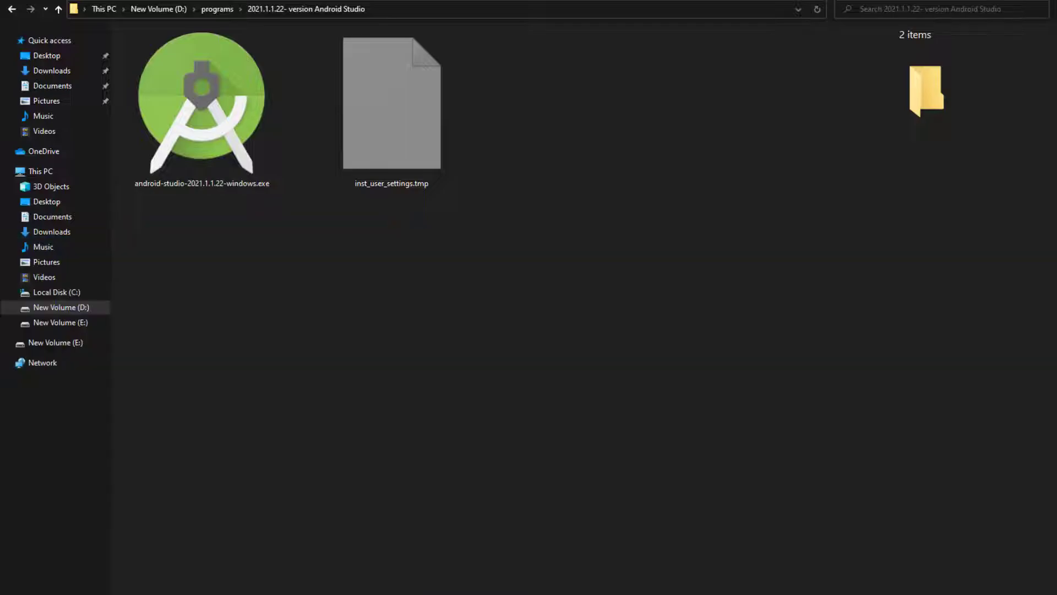
click(553, 315)
click(552, 315)
click(553, 315)
click(553, 315)
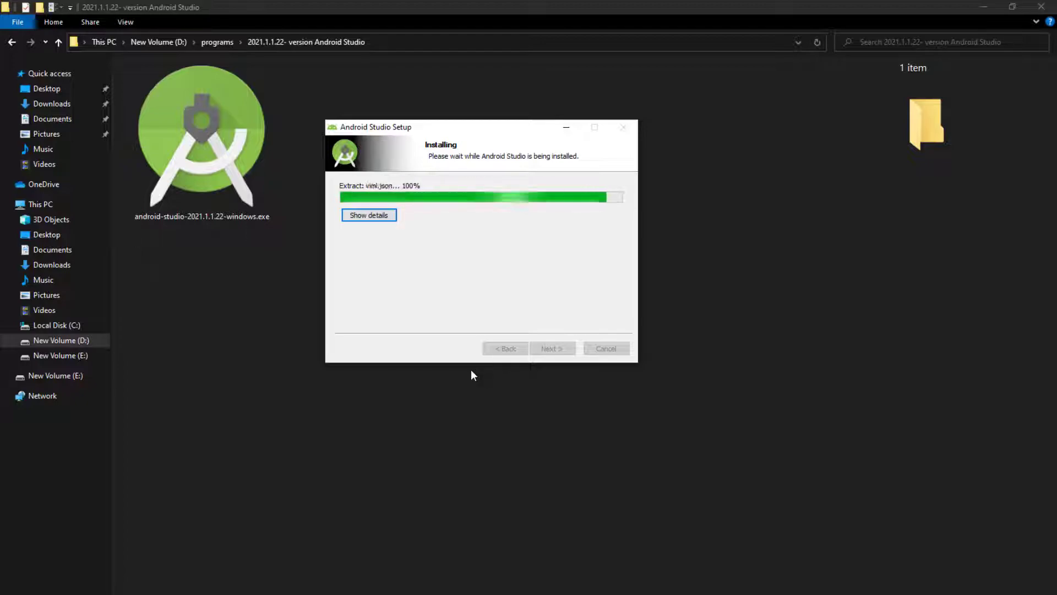
- Finish Android Studio Setup with Start Android Studio enabled, and dismiss the launch error dialog
click(544, 350)
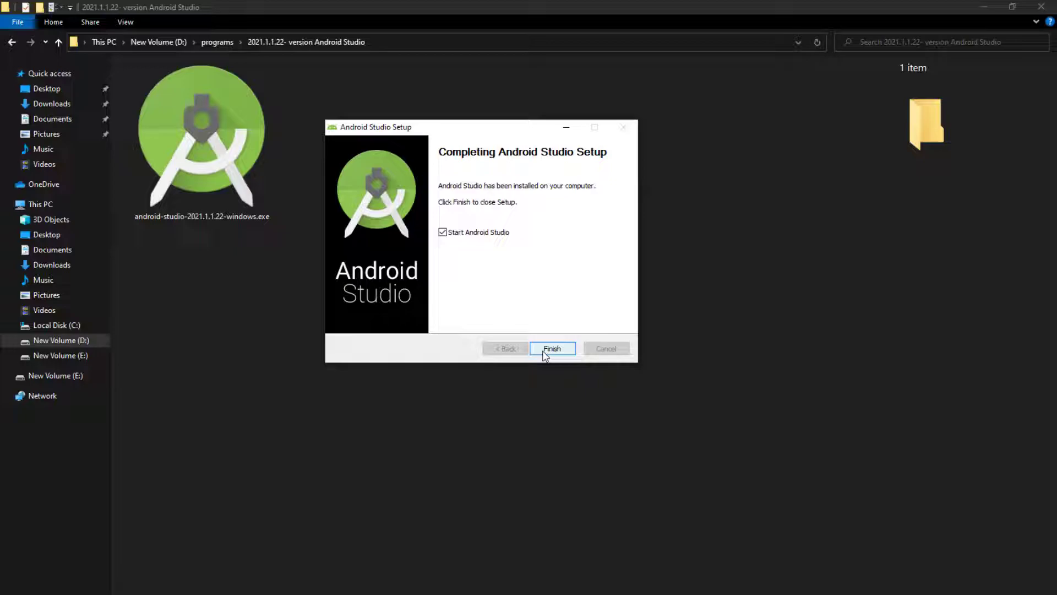
click(548, 352)
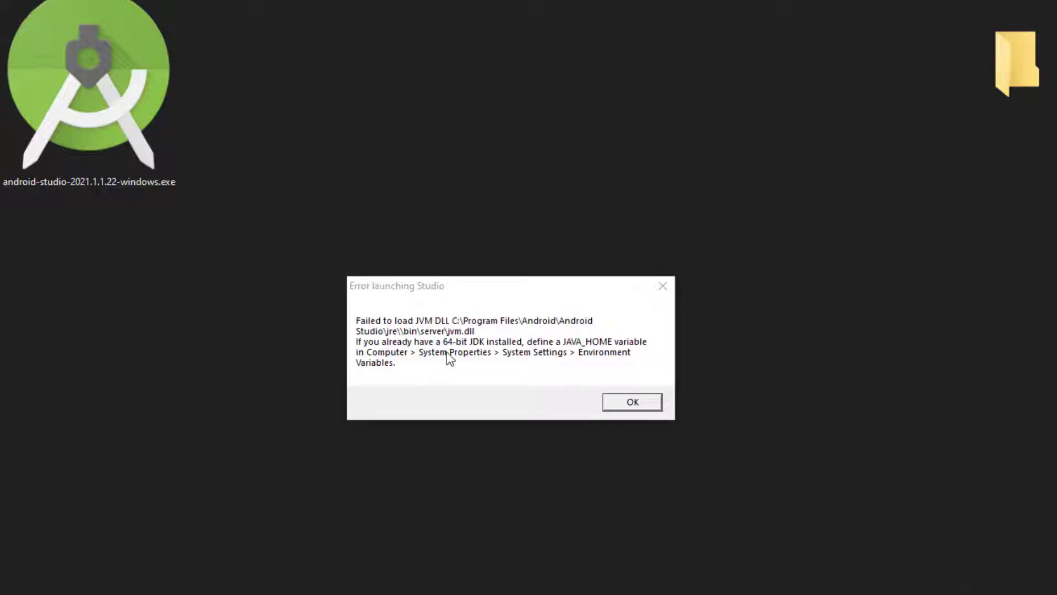
click(608, 399)
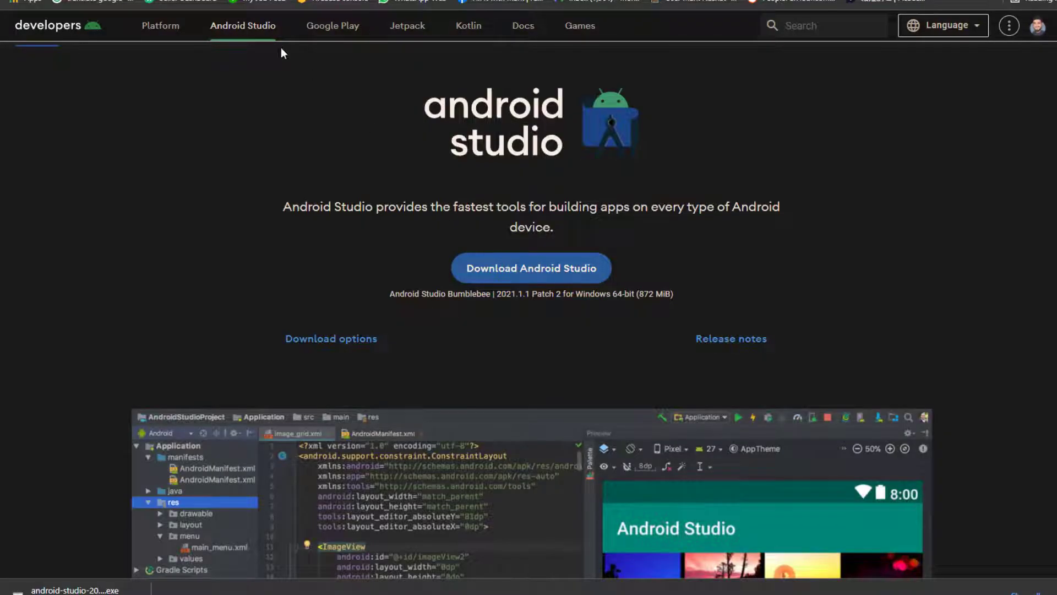
- Return to the Google results in the browser and search for "java jdk 11 download for windows"
key(alt+Left)
click(256, 38)
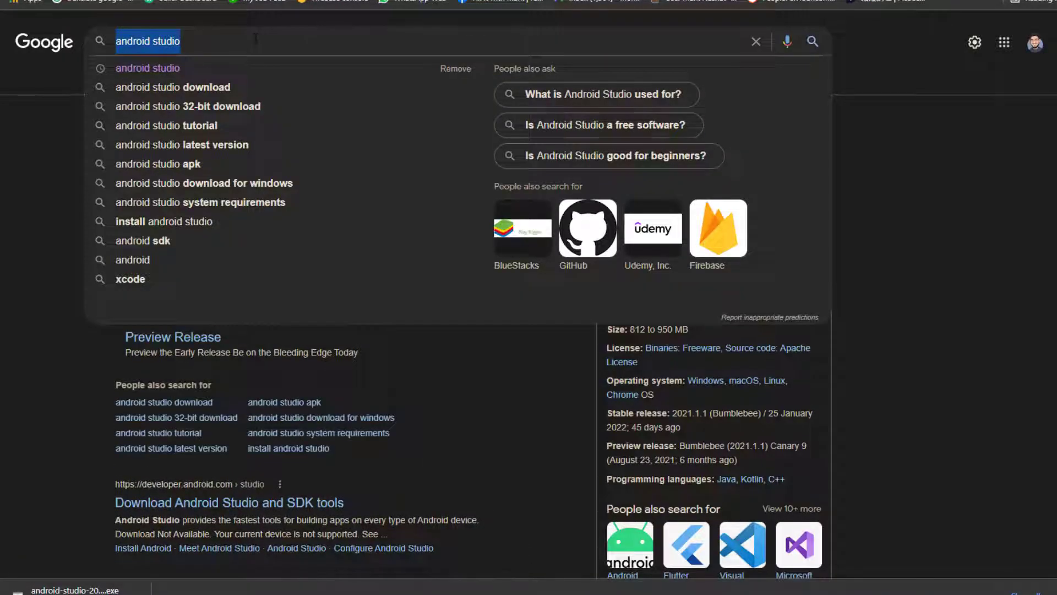
text(iava)
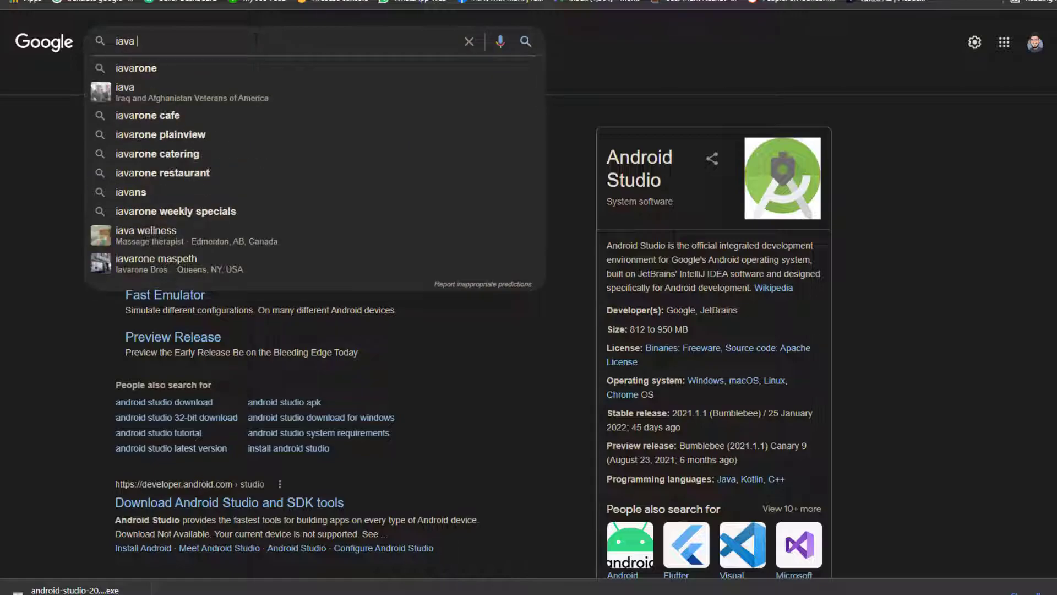
text(11)
key(BackSpace)
key(BackSpace)
text(jdk)
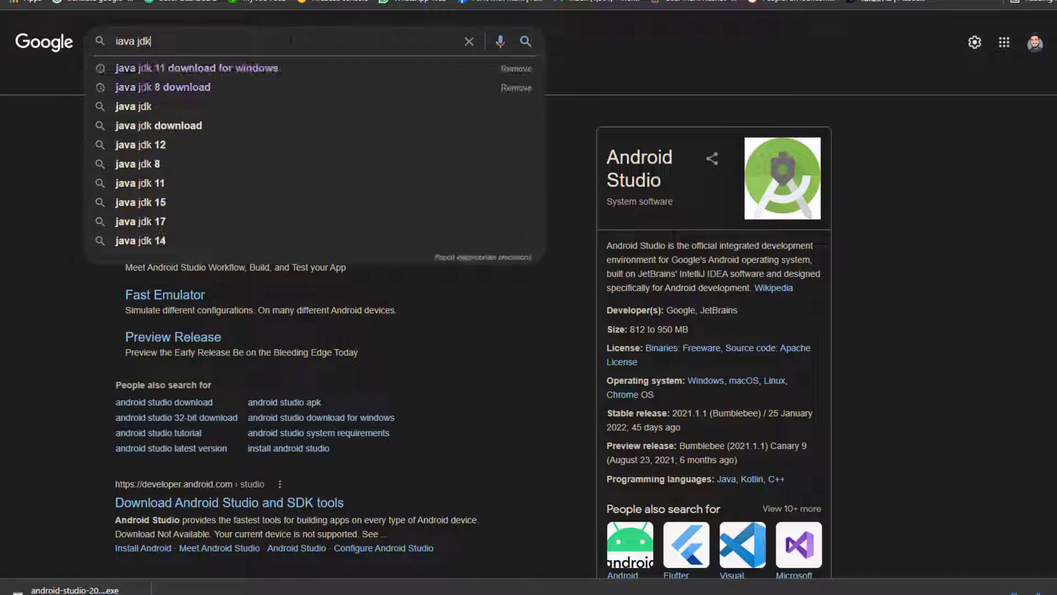
key(Down)
key(Return)
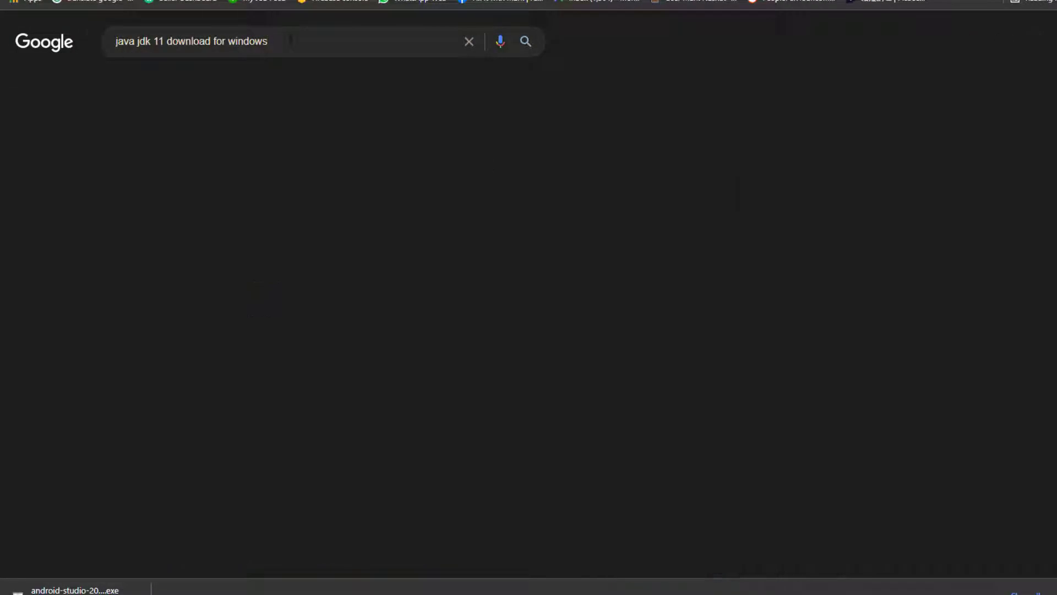
- On Oracle's Java download page, request the Windows x64 Installer jdk-11.0.13_windows-x64_bin.exe and accept the license agreement
click(255, 154)
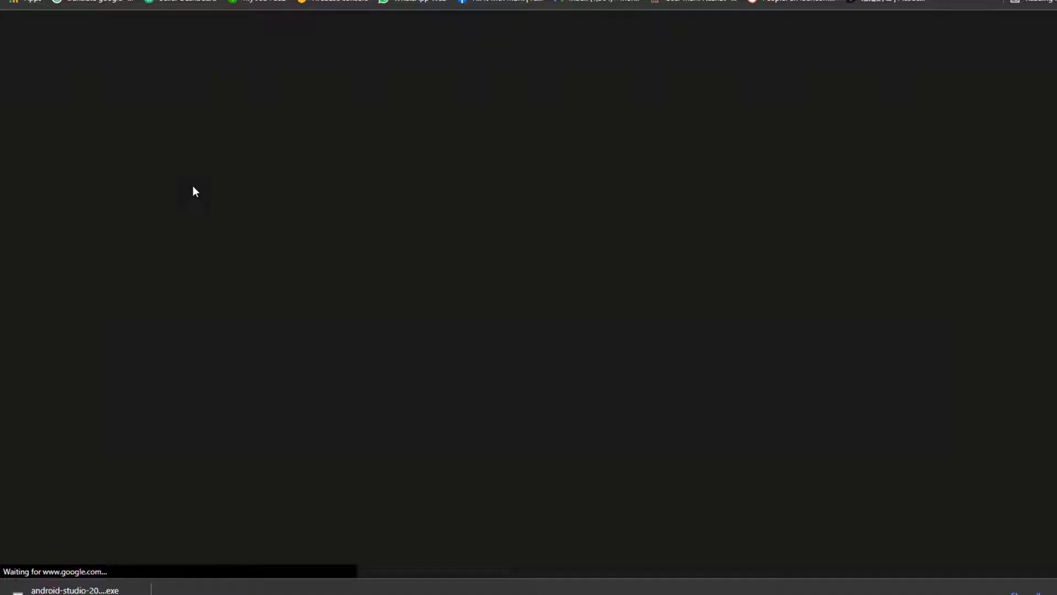
scroll(430, 263, down, 15)
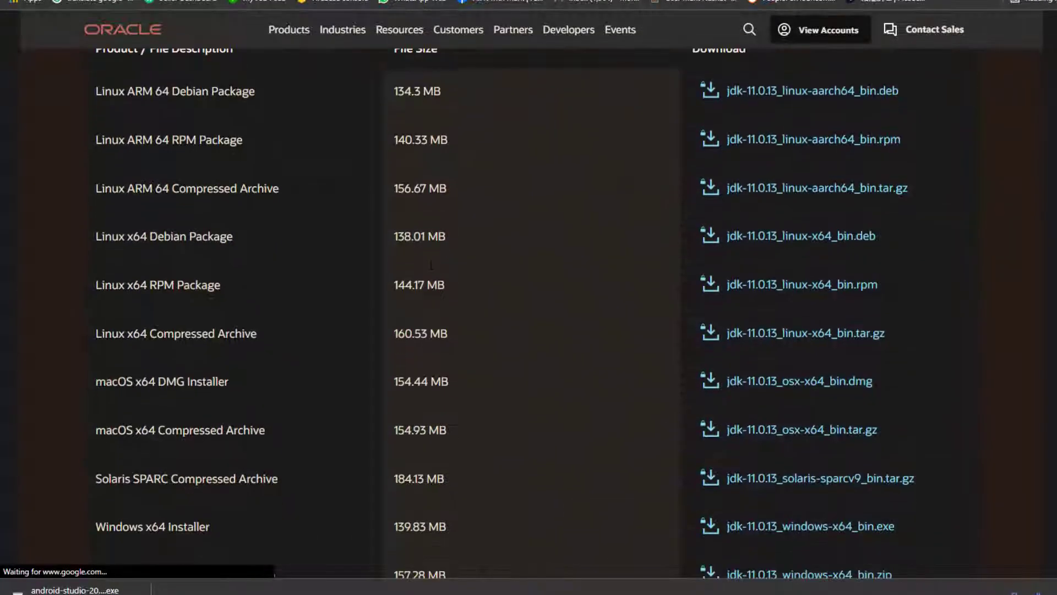
scroll(429, 263, down, 2)
triple_click(110, 343)
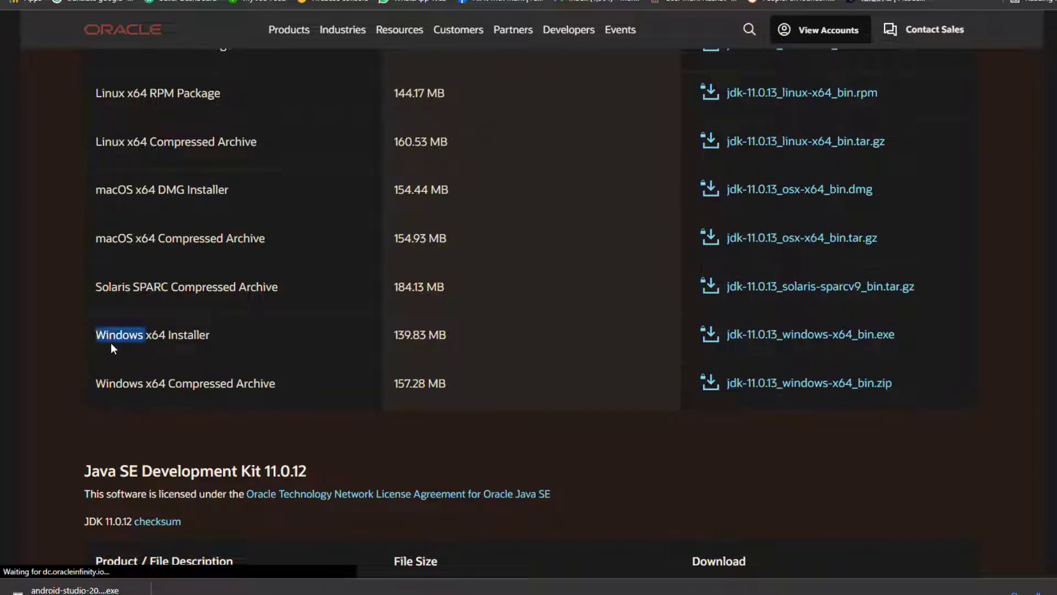
click(750, 339)
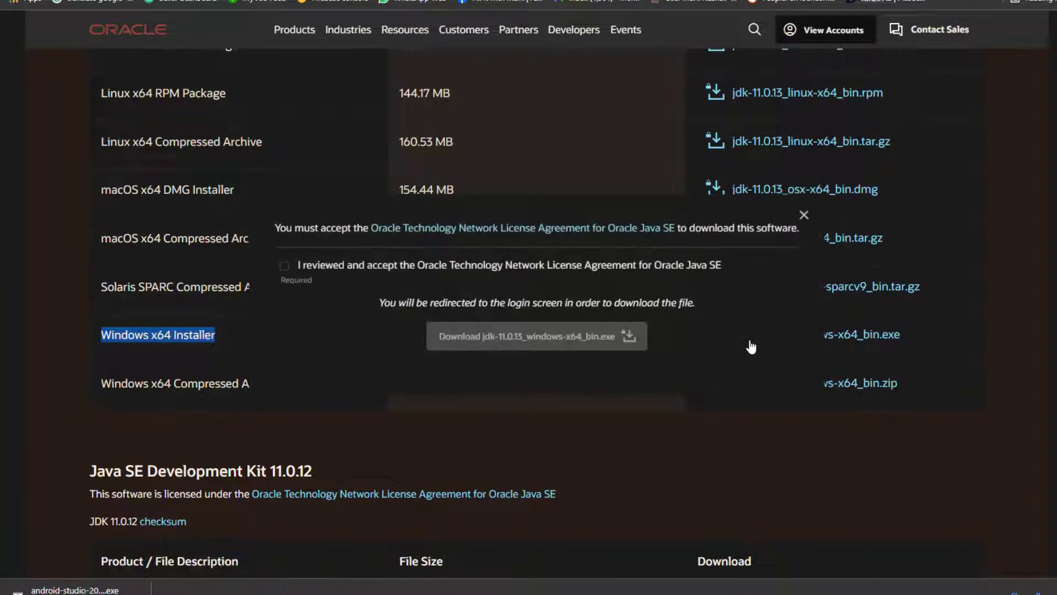
click(285, 266)
click(535, 341)
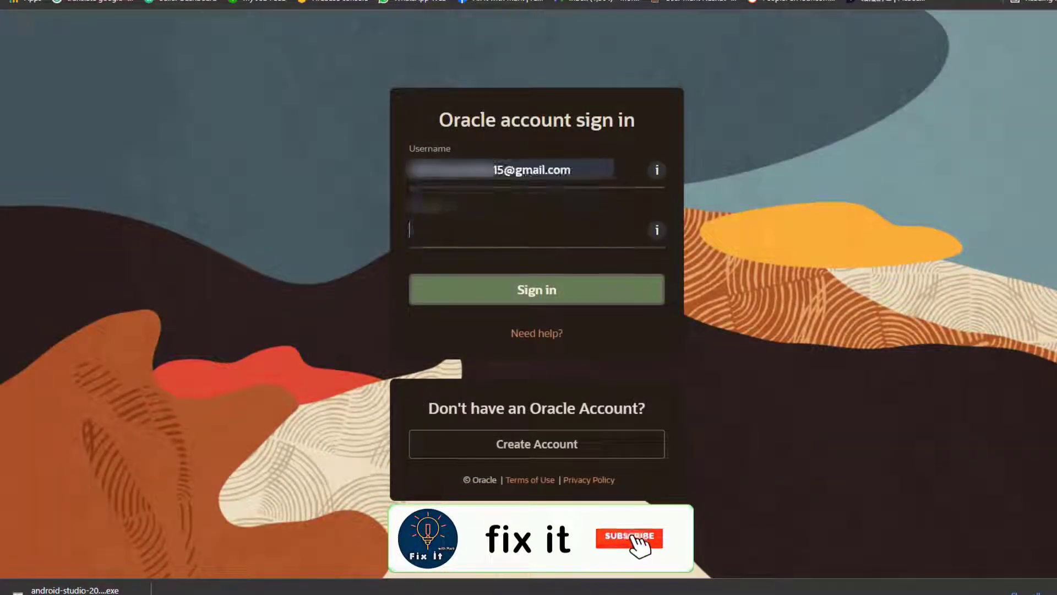
- Enter the Oracle account password and sign in to download the JDK installer
click(418, 230)
text(•••••)
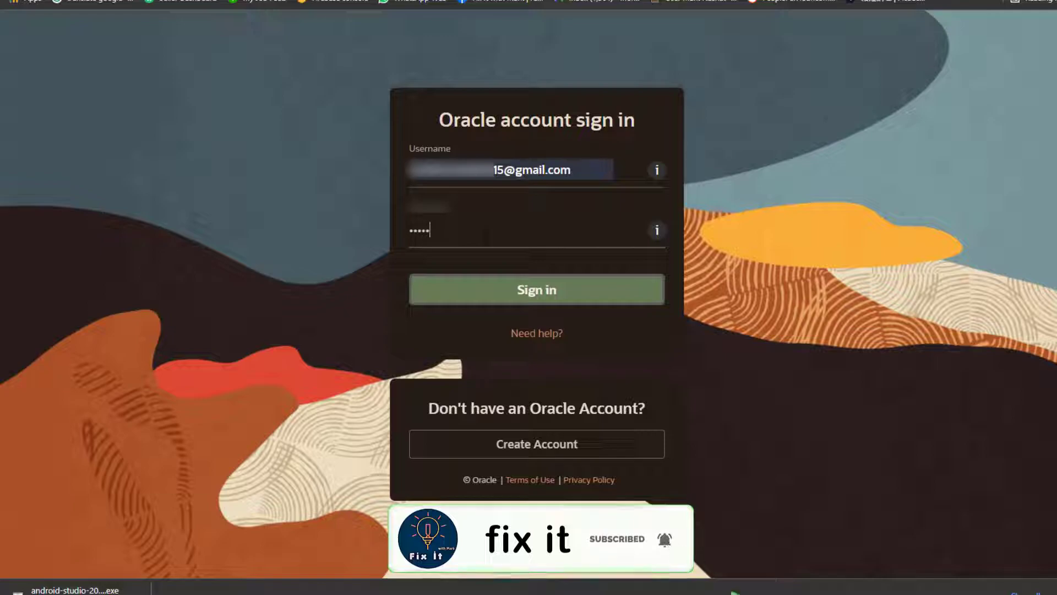
text(•)
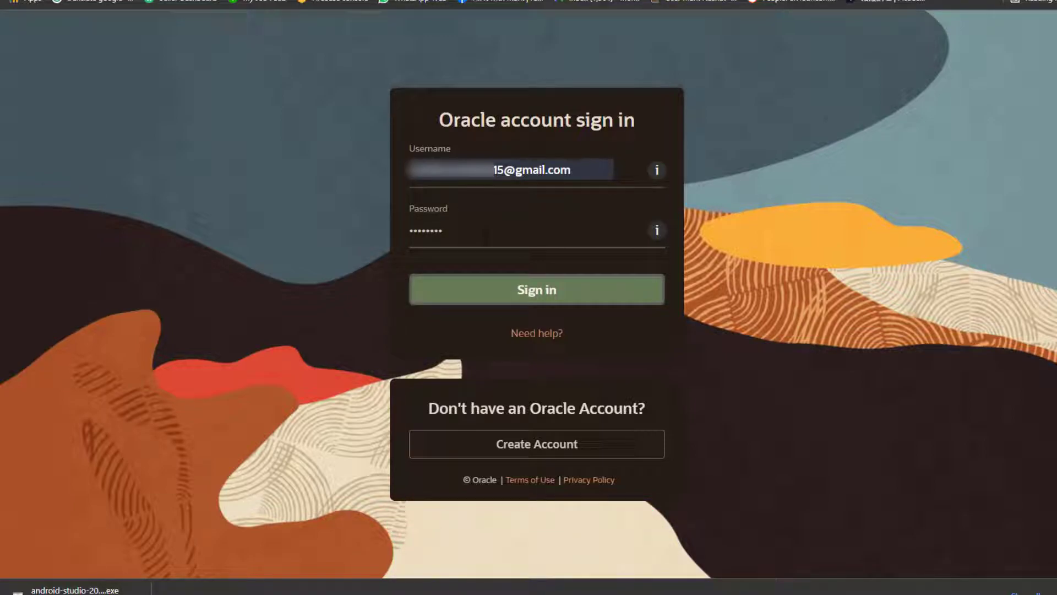
click(573, 295)
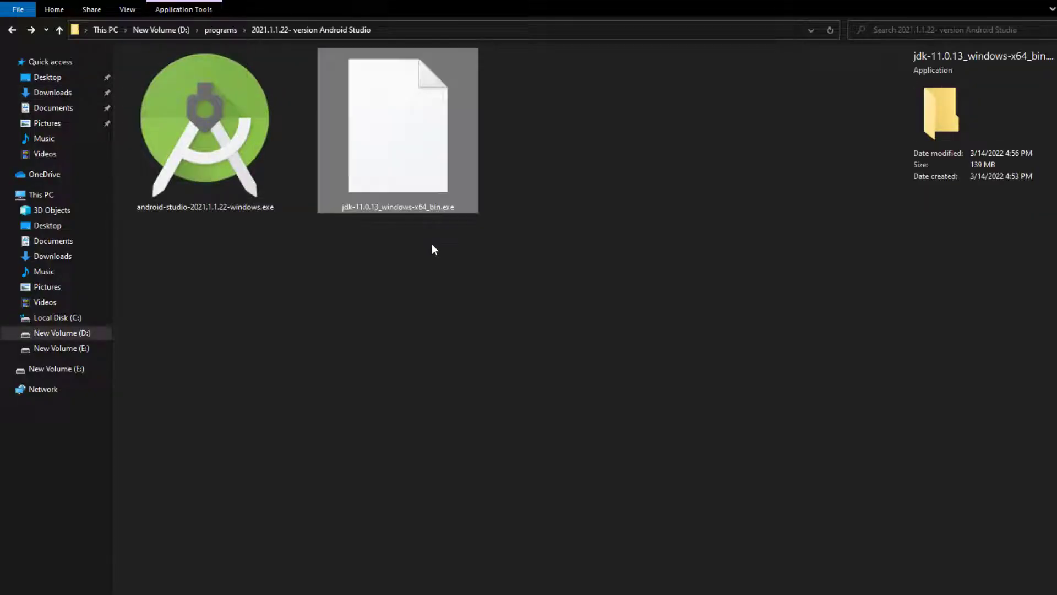
- Run jdk-11.0.13_windows-x64_bin.exe and install the JDK into the default folder C:\Program Files\Java\jdk-11.0.13\
click(435, 229)
double_click(447, 157)
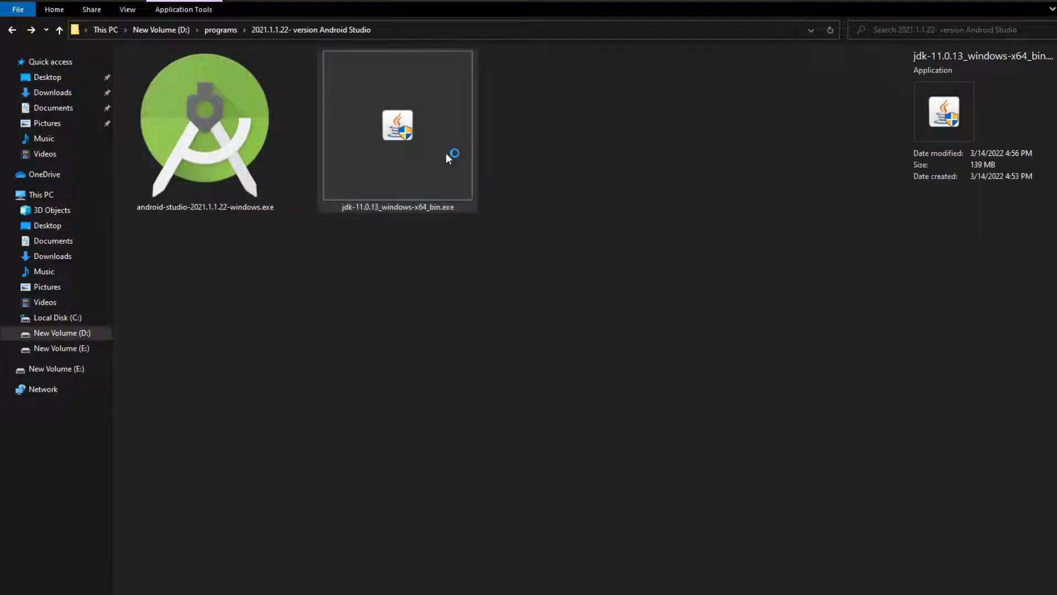
click(432, 173)
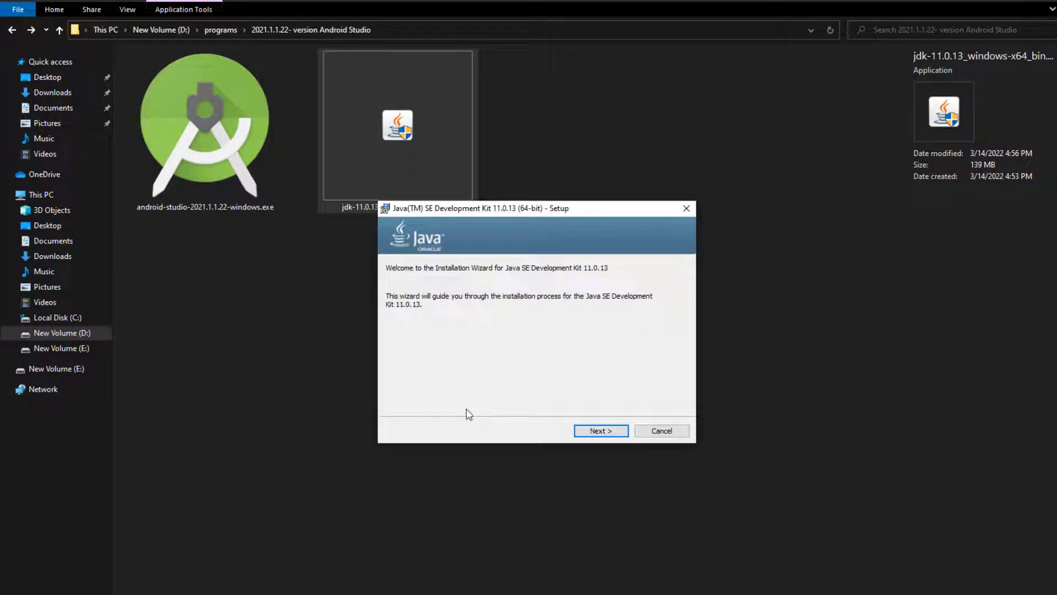
click(607, 435)
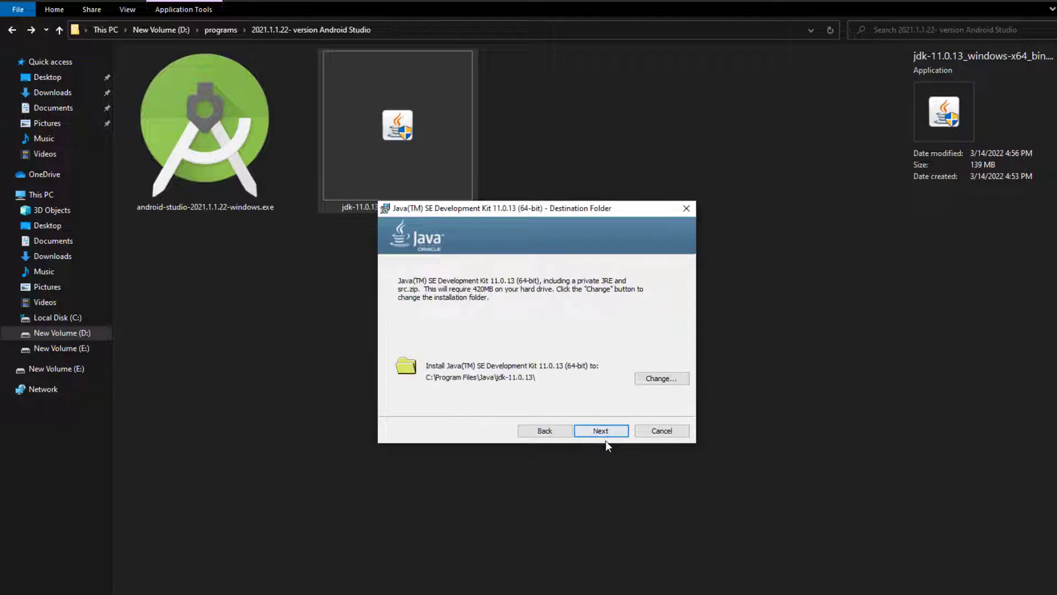
click(603, 435)
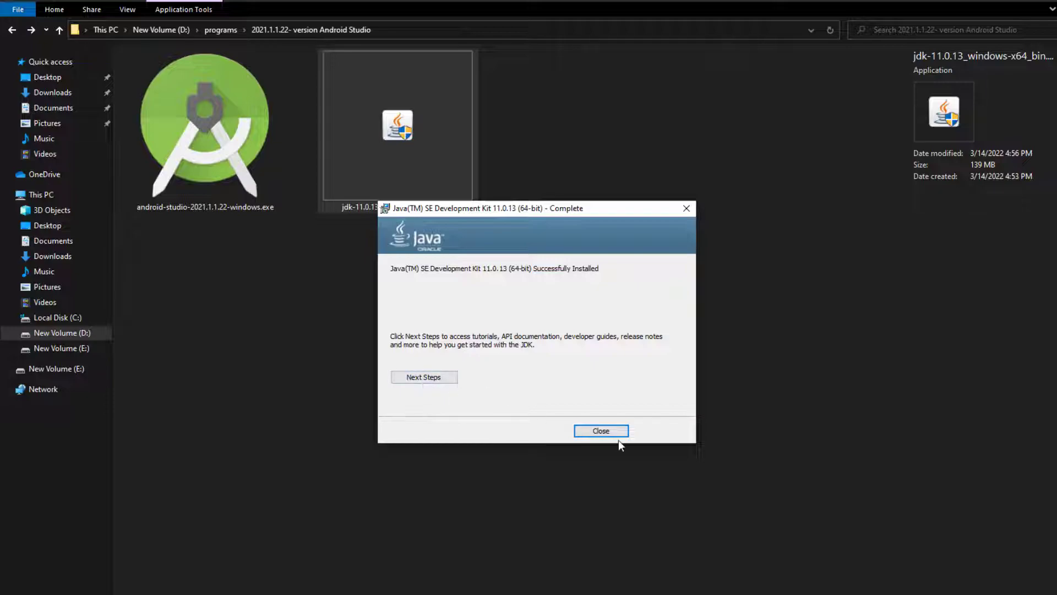
- Open the JDK's Next Steps documentation, close its browser window, and close the JDK installer
click(440, 377)
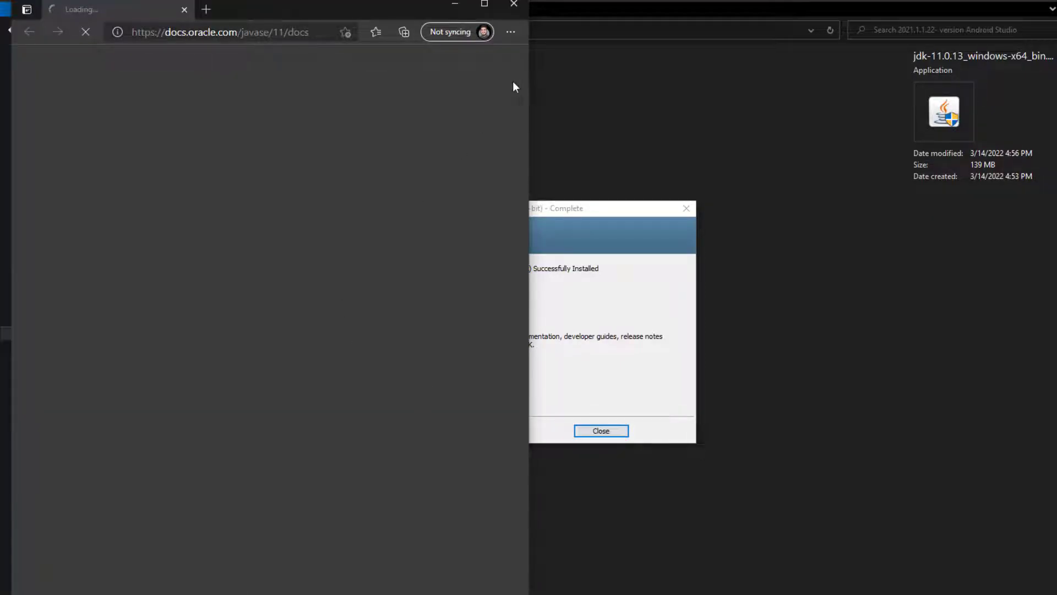
click(509, 6)
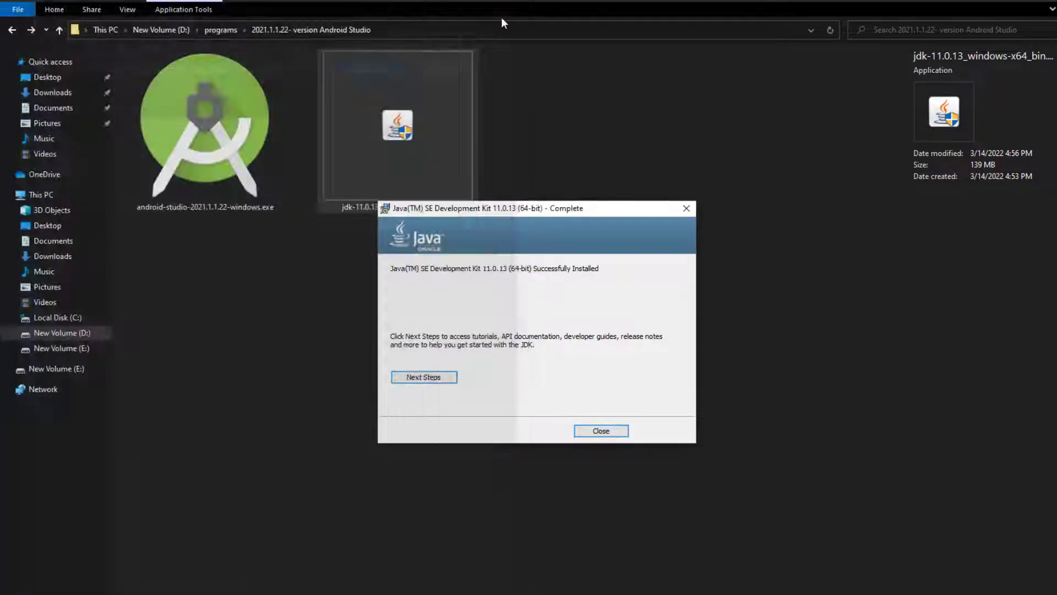
click(603, 430)
- Search Windows for "andr" and try to launch the Android Studio app
right_click(556, 215)
key(Escape)
click(15, 589)
click(75, 592)
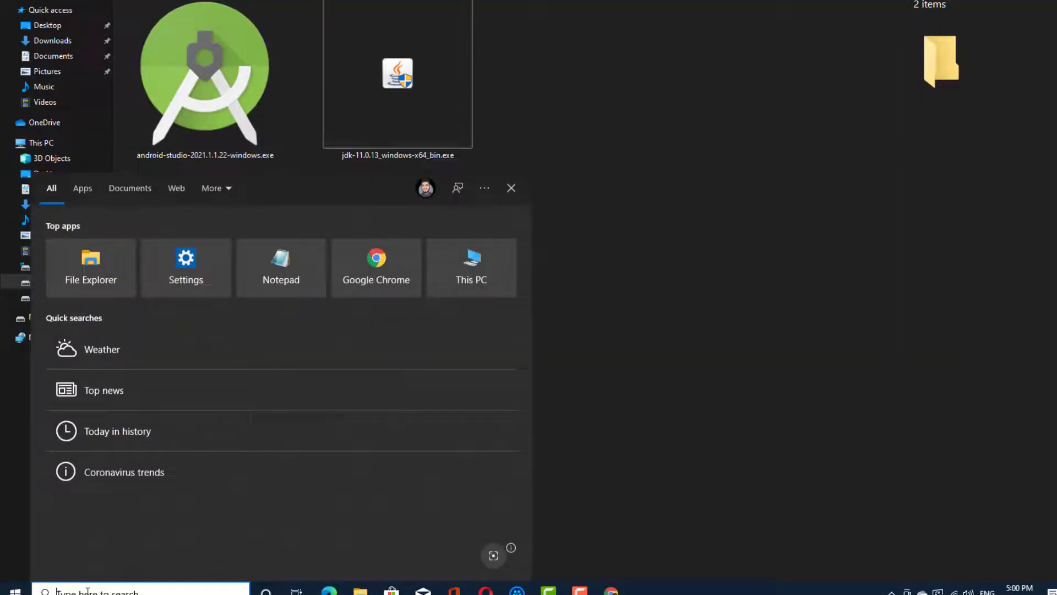
text(aandr)
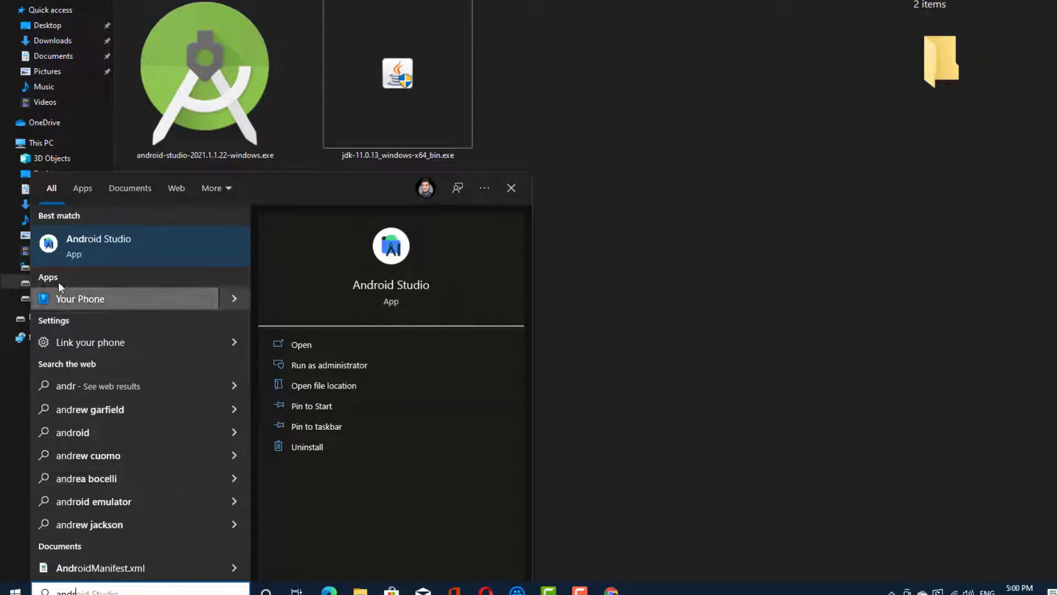
click(111, 248)
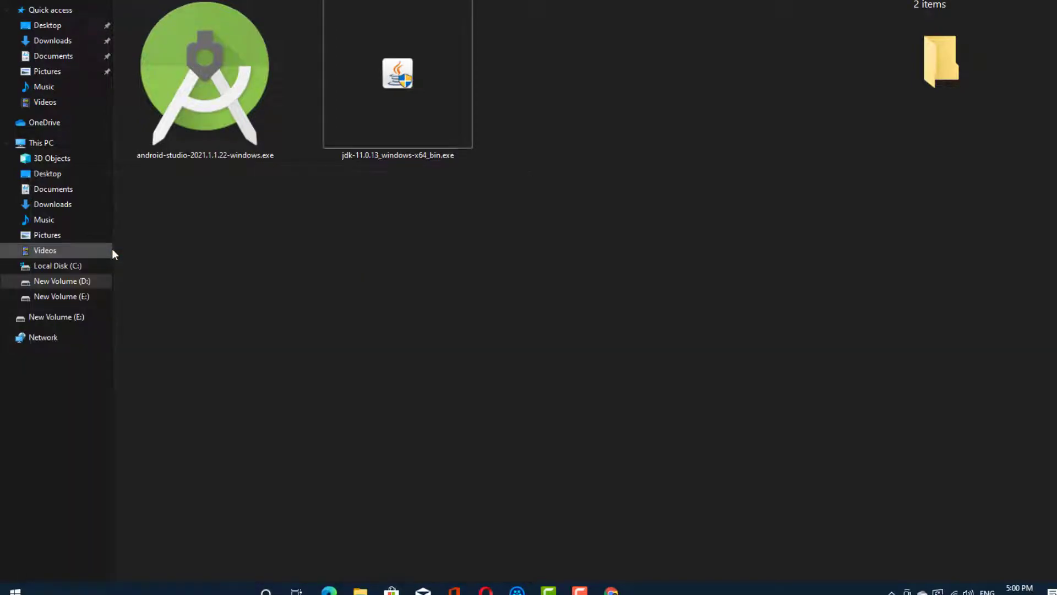
click(628, 329)
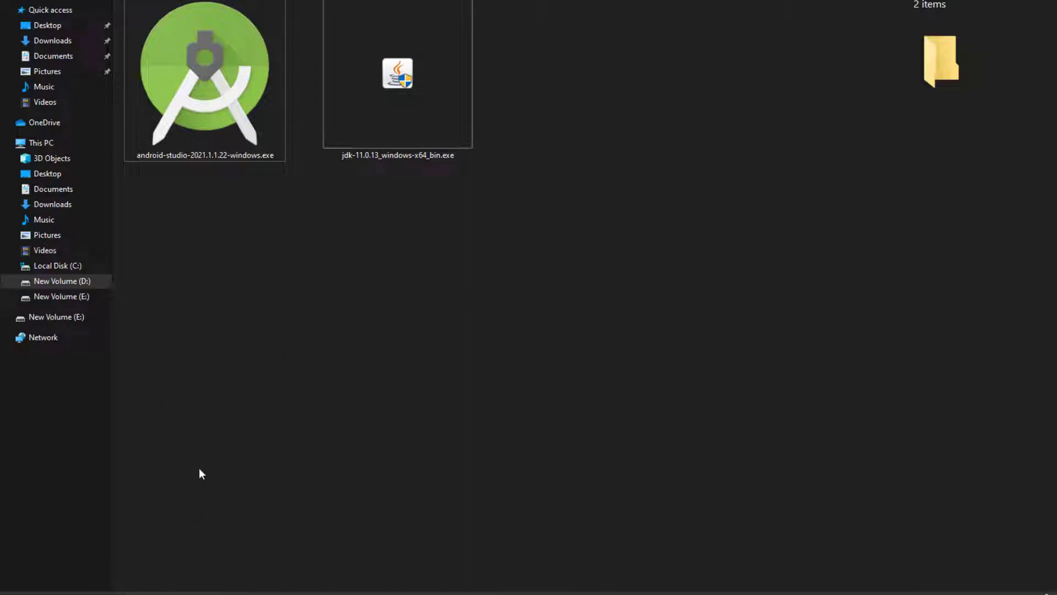
- Open the Environment Variables dialog from this PC's advanced system settings
right_click(22, 143)
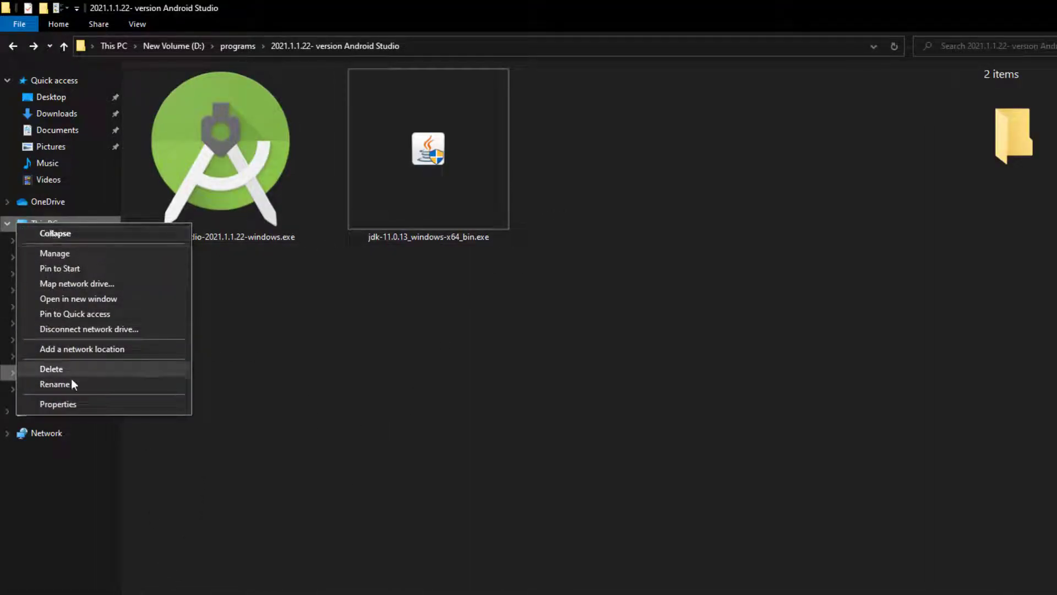
click(58, 404)
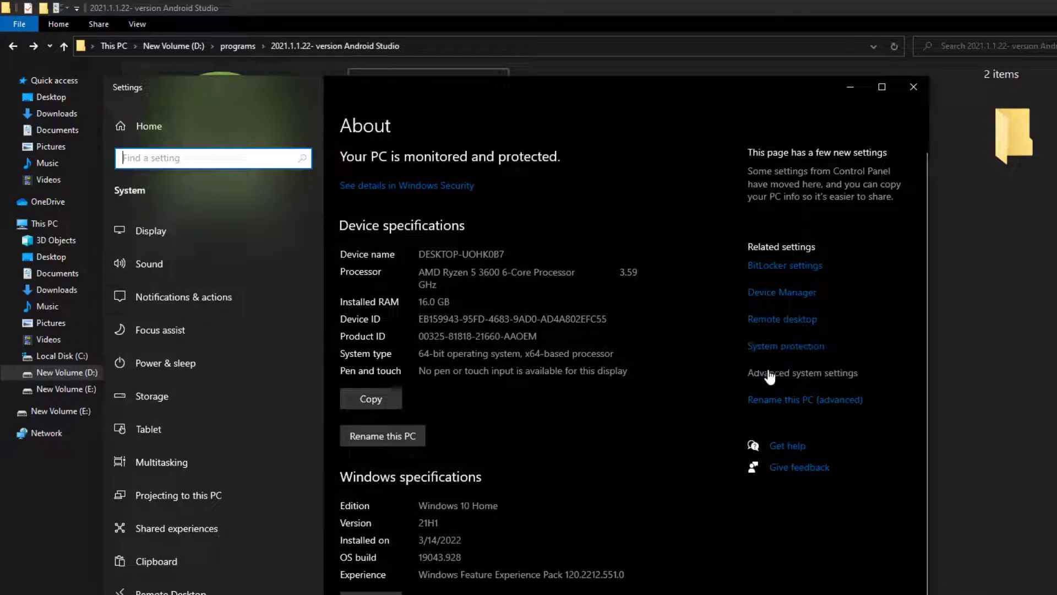
click(770, 374)
click(298, 341)
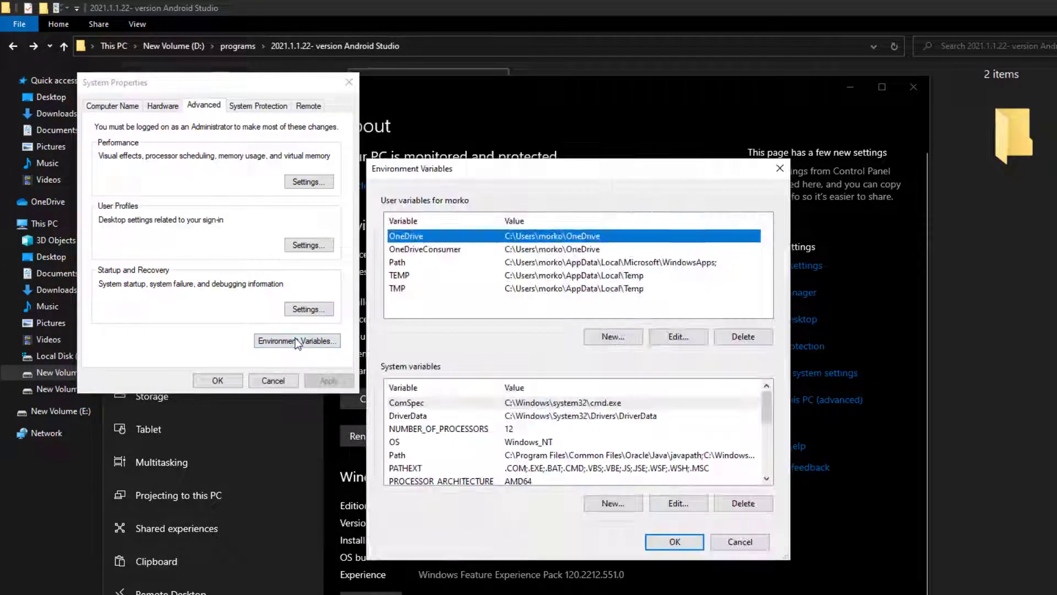
- Start a new system variable and browse to the directory C:\Program Files\Java\jdk-11.0.13 for its value
scroll(479, 458, down, 1)
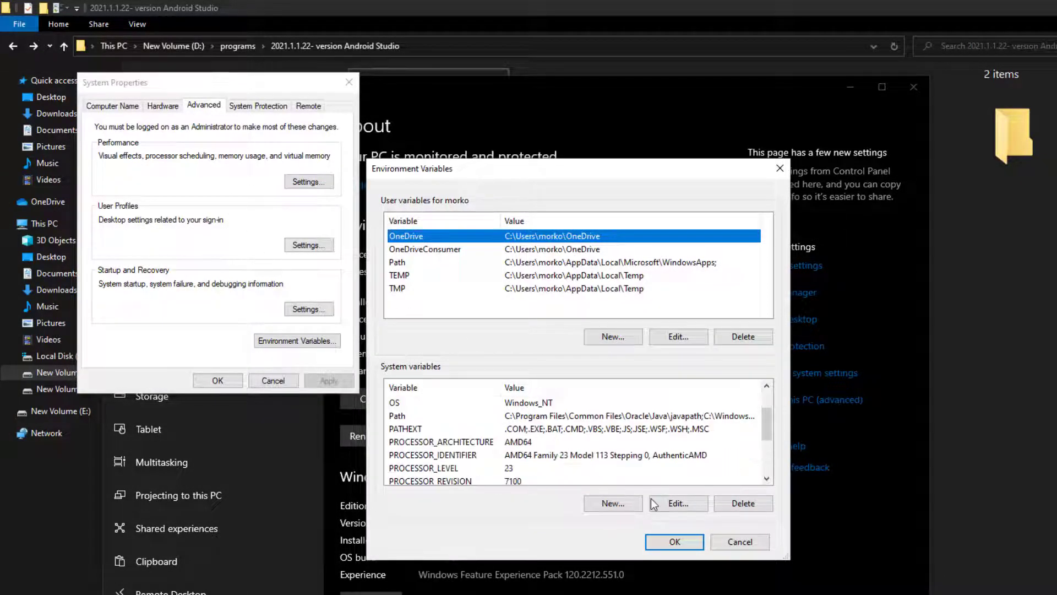
scroll(625, 480, up, 1)
click(638, 512)
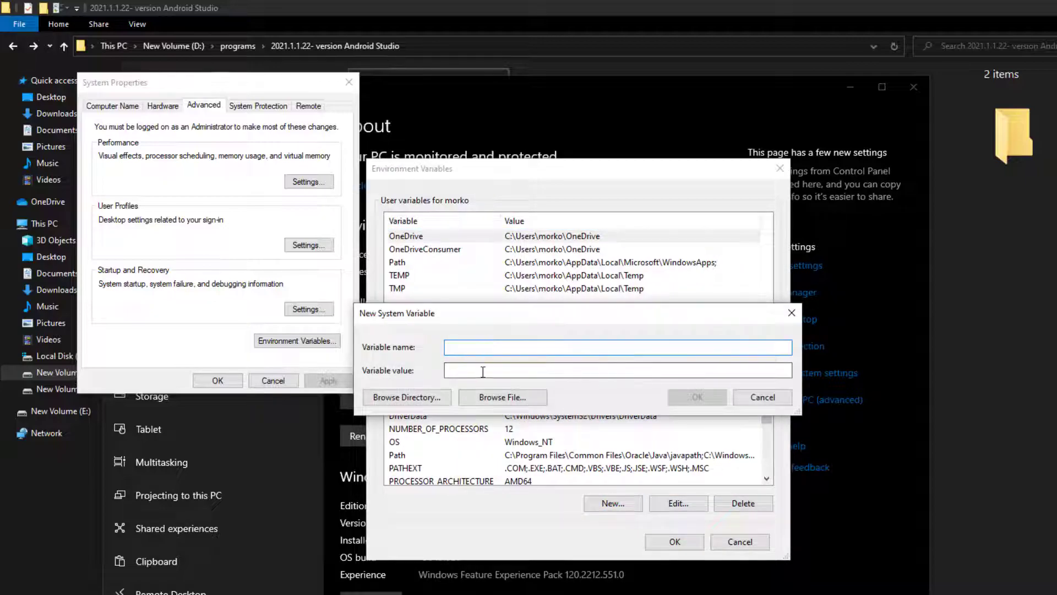
click(428, 400)
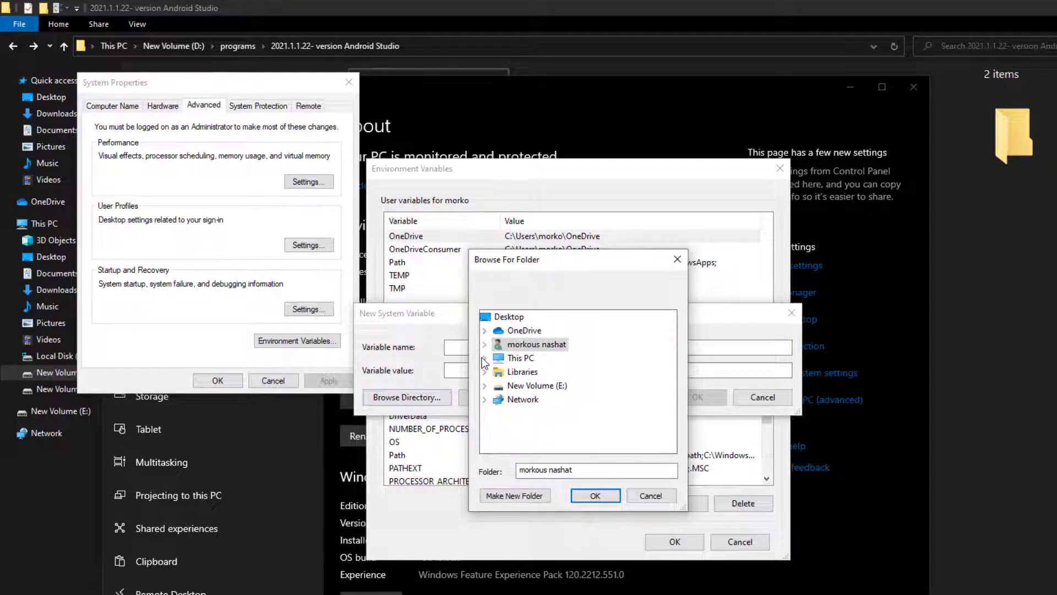
click(486, 359)
click(498, 428)
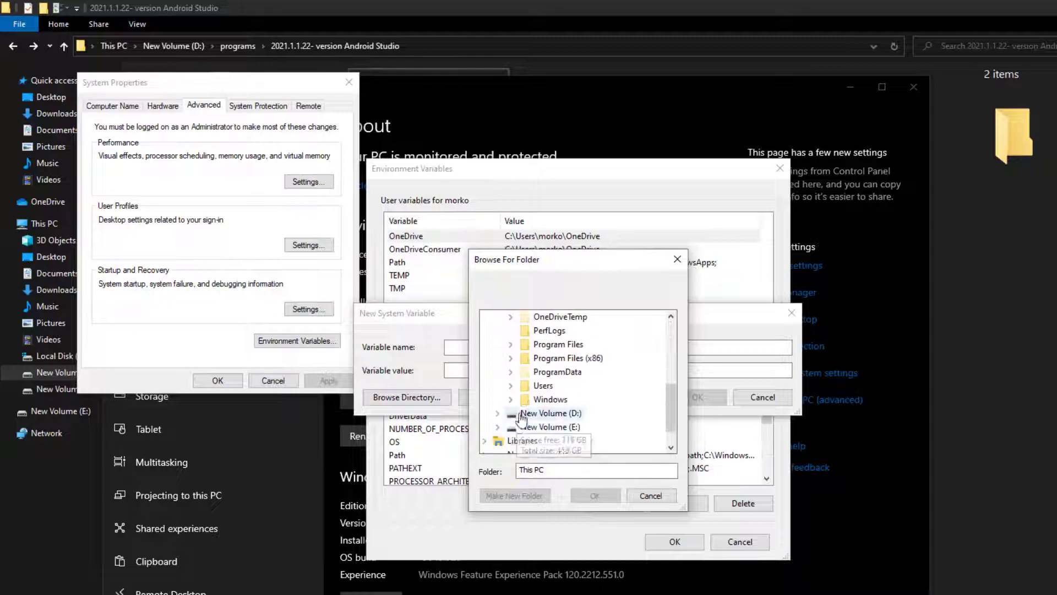
click(511, 344)
click(545, 387)
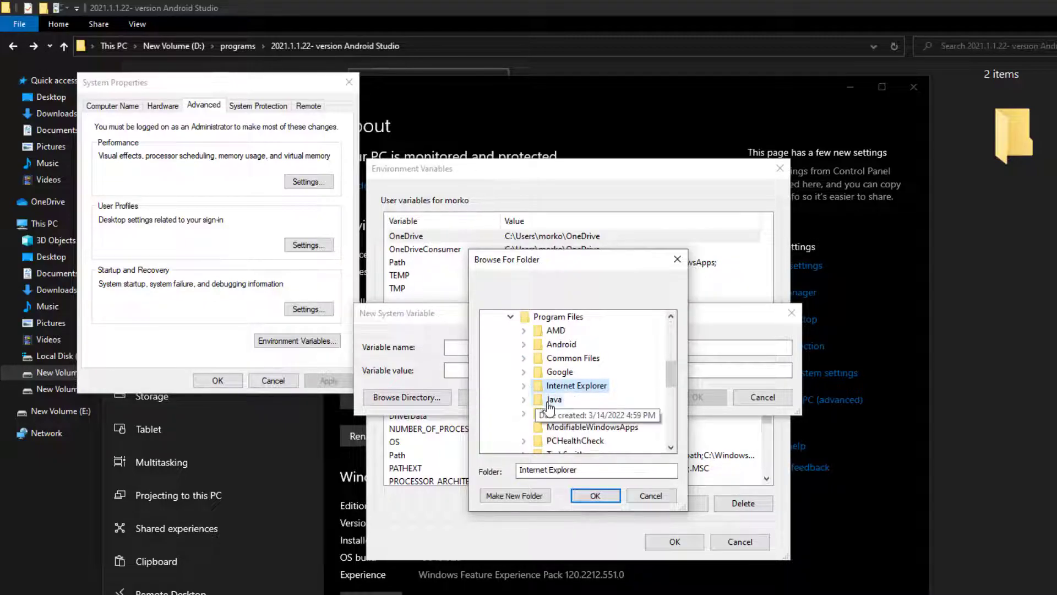
double_click(553, 399)
scroll(581, 449, down, 1)
double_click(579, 413)
click(595, 498)
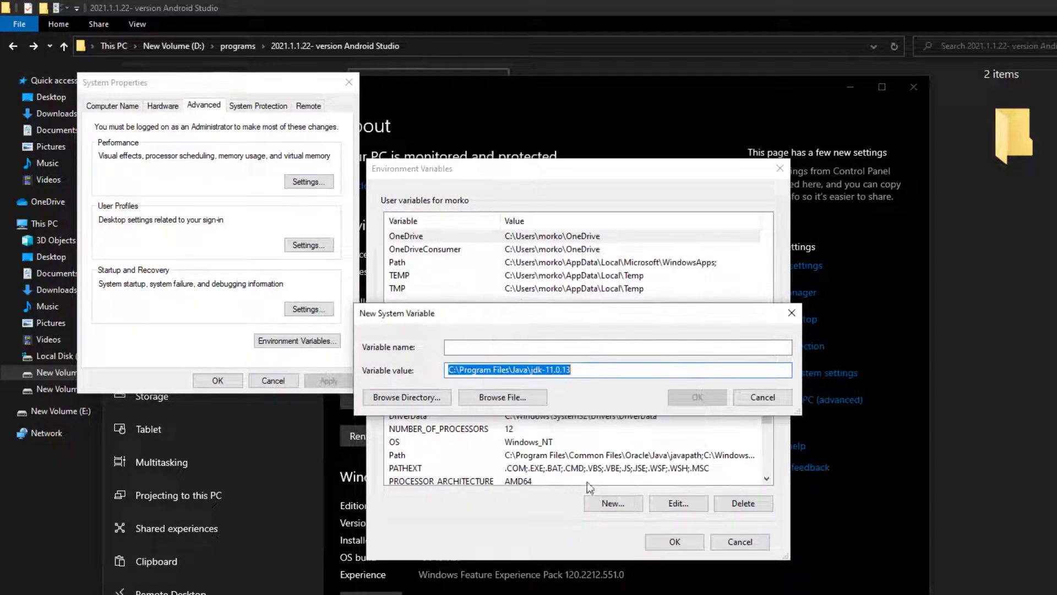
- Copy the JDK path from the variable value, name the new system variable JAVA_HOME and save it
right_click(560, 374)
click(578, 414)
click(550, 347)
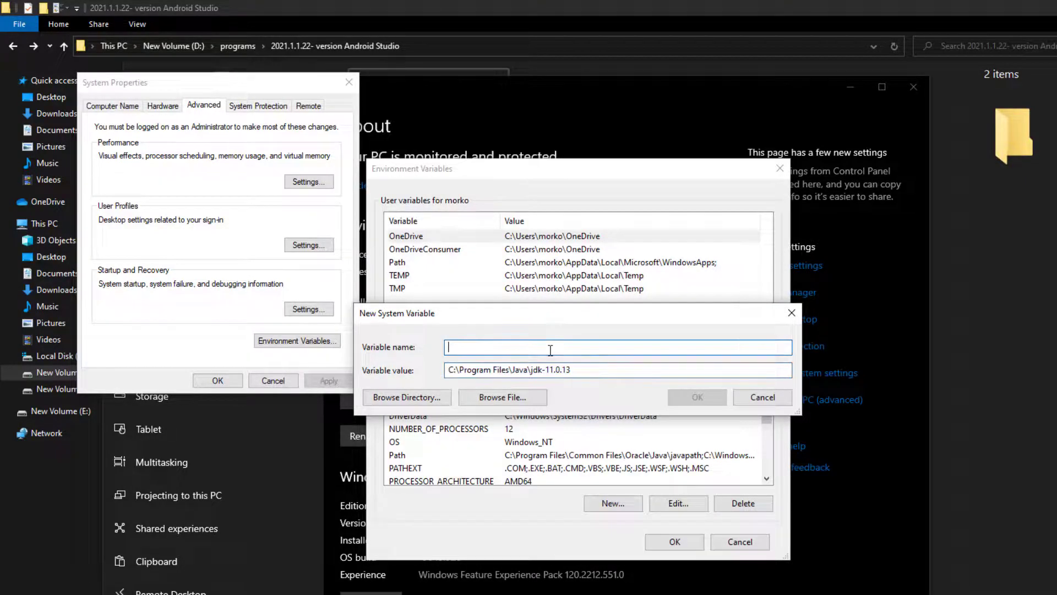
text(JAVA_HOME)
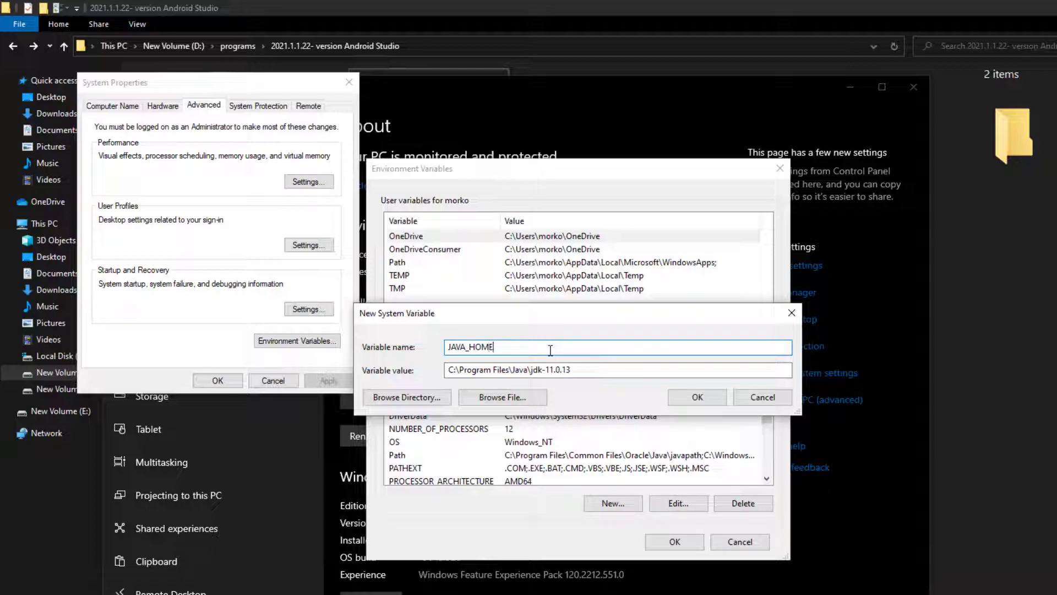
click(683, 399)
click(549, 431)
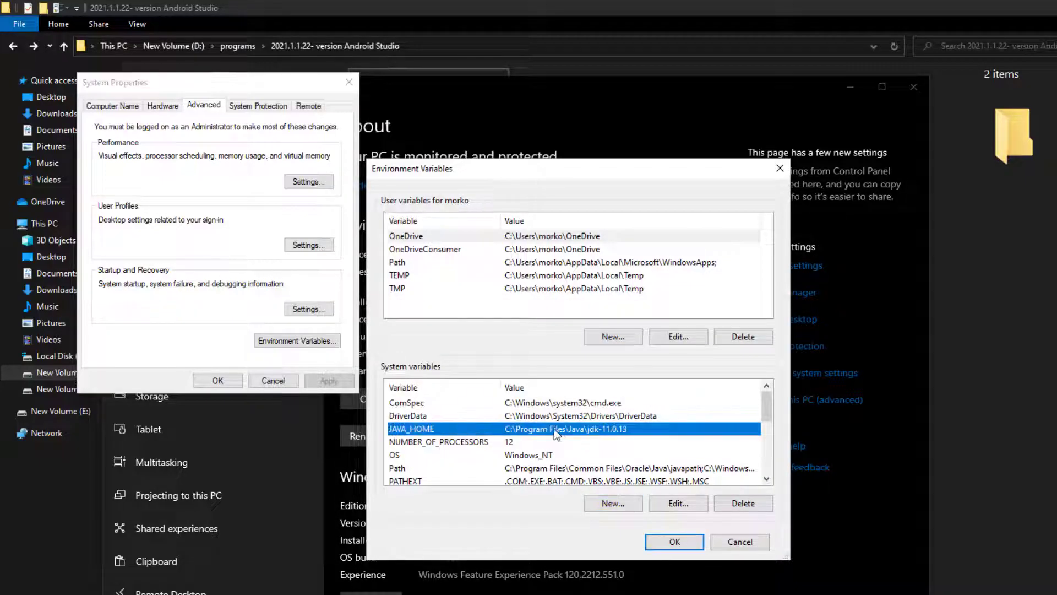
- Add C:\Program Files\Java\jdk-11.0.13 and C:\Program Files\Java\jdk-11.0.13\bin as entries in the user Path variable
click(474, 263)
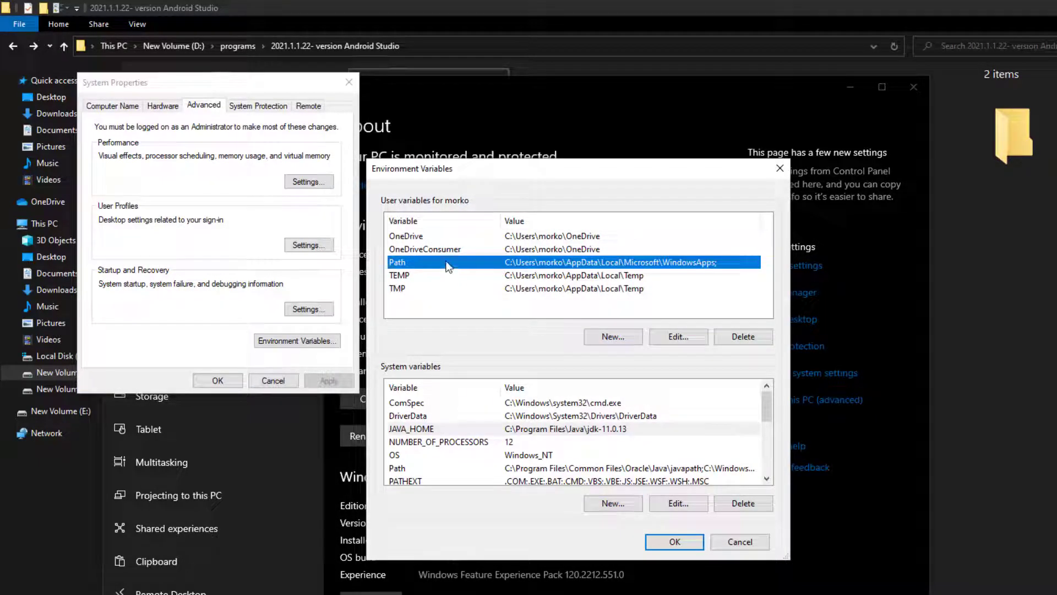
double_click(449, 263)
click(719, 230)
key(ctrl+v)
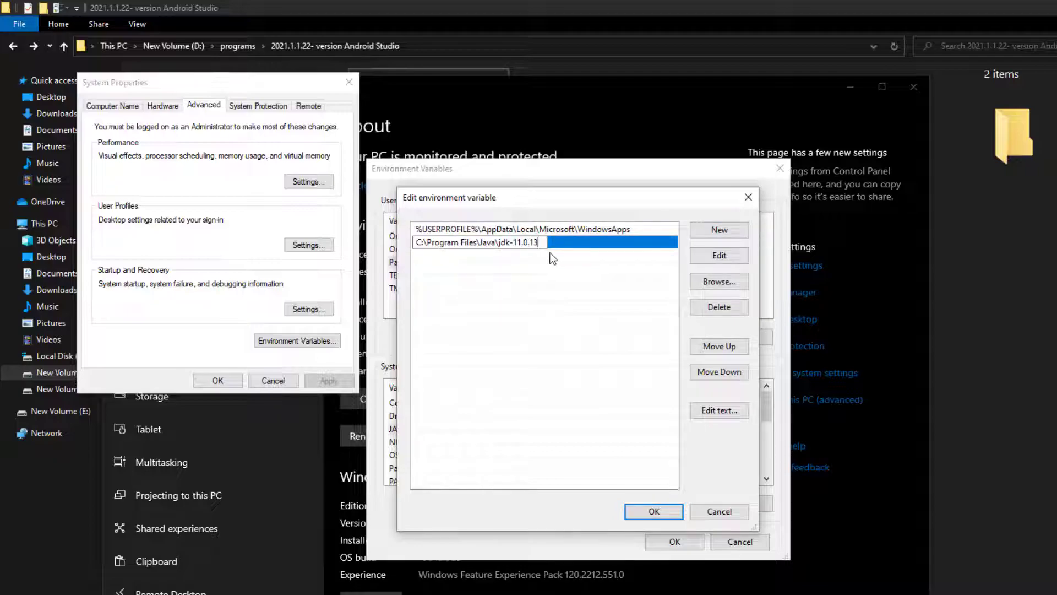
key(Return)
click(719, 230)
key(ctrl+v)
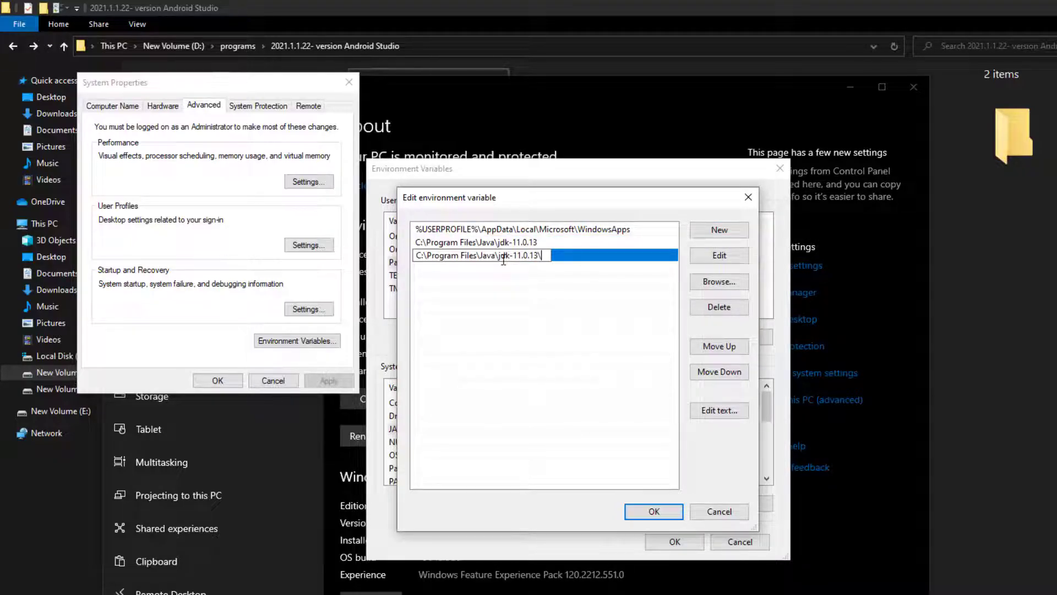
key(Return)
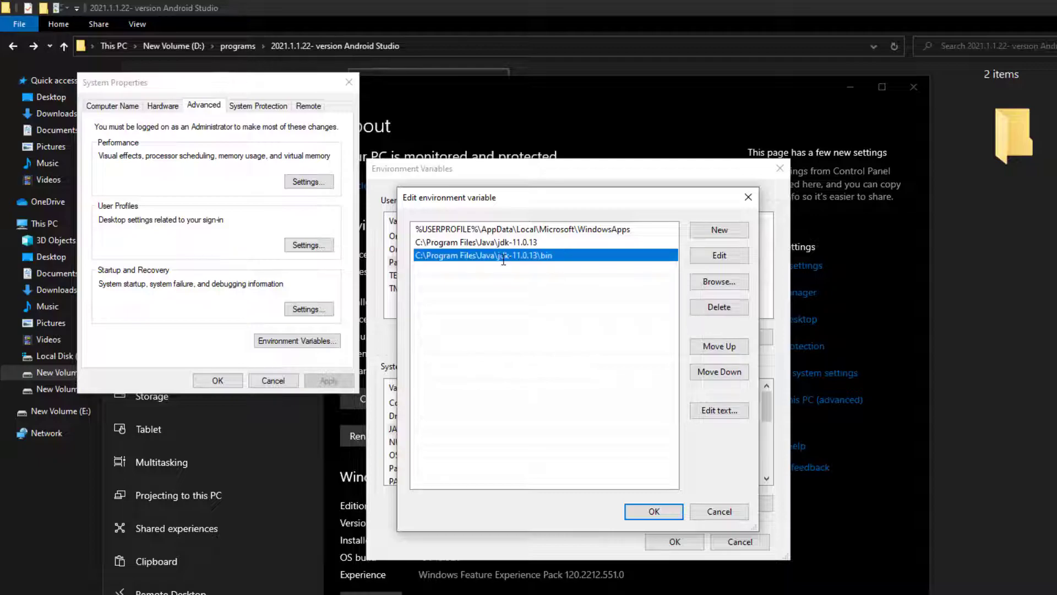
click(642, 511)
- Add C:\Program Files\Java\jdk-11.0.13 and C:\Program Files\Java\jdk-11.0.13\bin as entries in the system Path variable
double_click(435, 467)
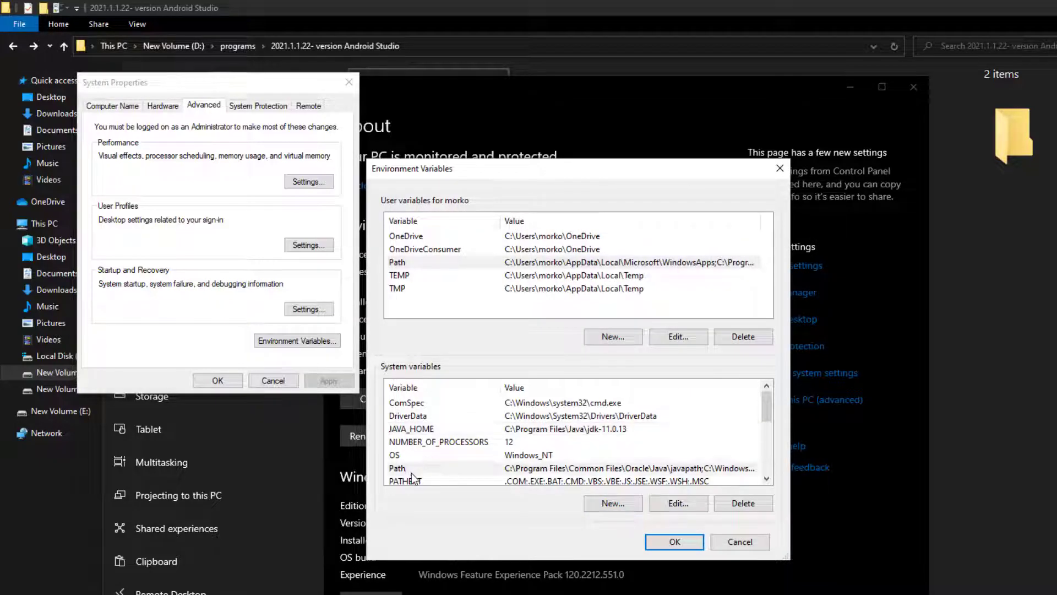
click(722, 231)
text(C:\Program Files\Java\jdk-11.0.13)
key(Return)
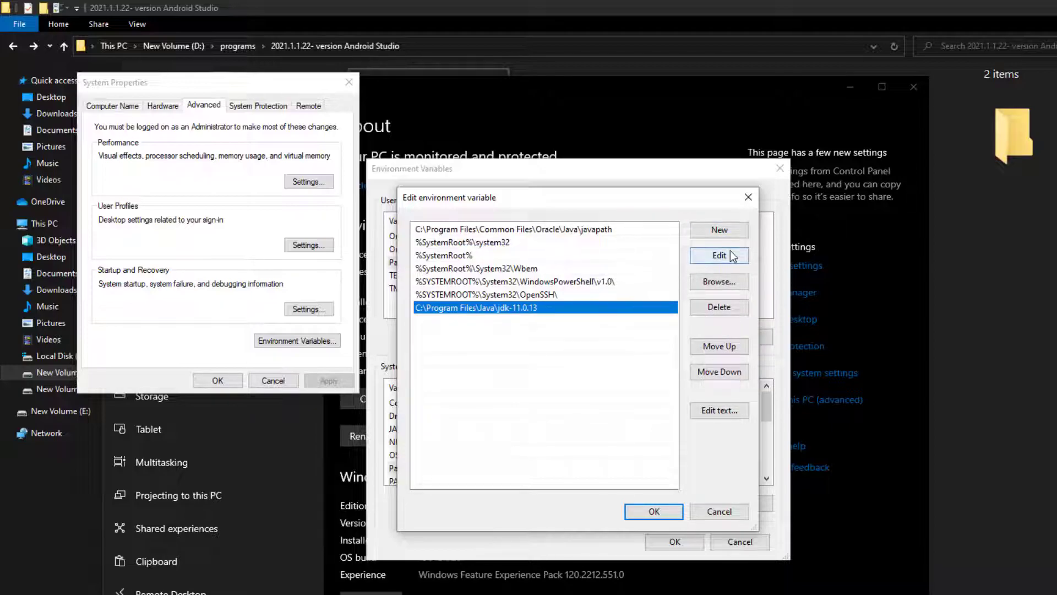
click(723, 234)
text(C:\Program Files\Java\jdk-11.0.13)
text()
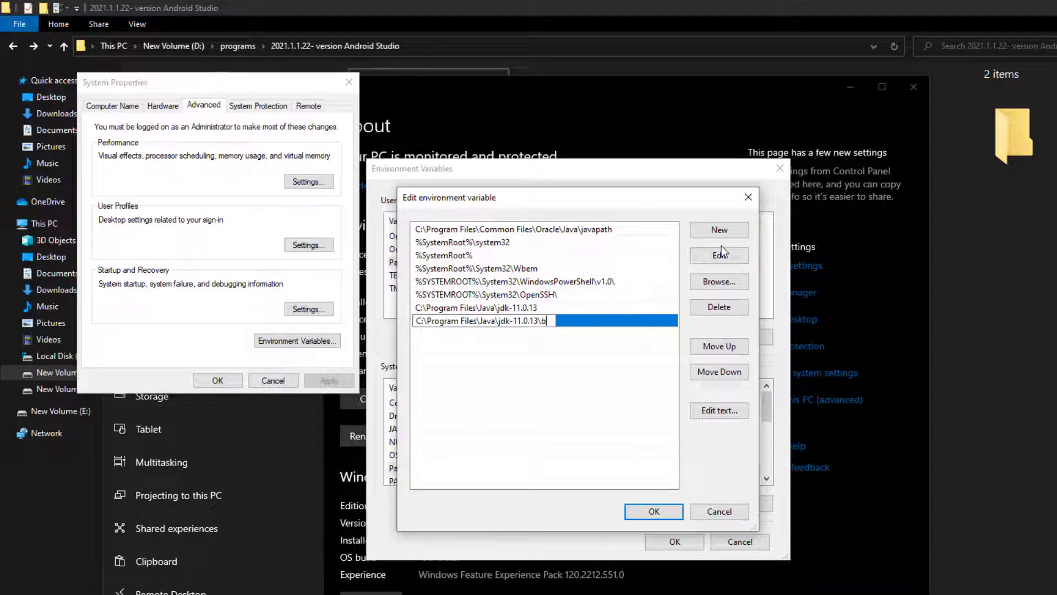
text(in)
key(Return)
click(647, 511)
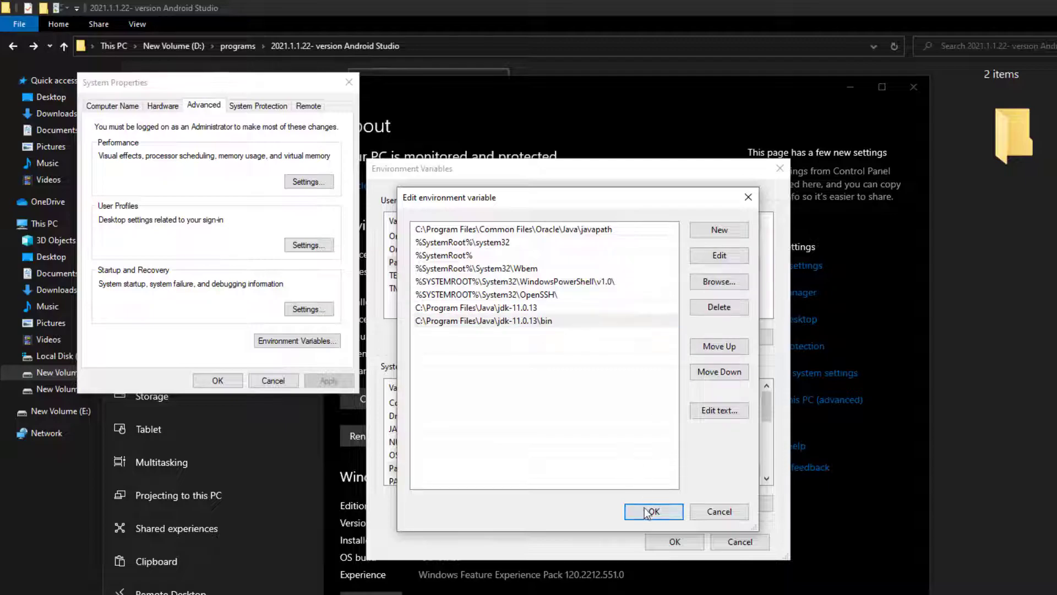
- Save the environment variable changes and close System Properties and the Settings window
click(437, 430)
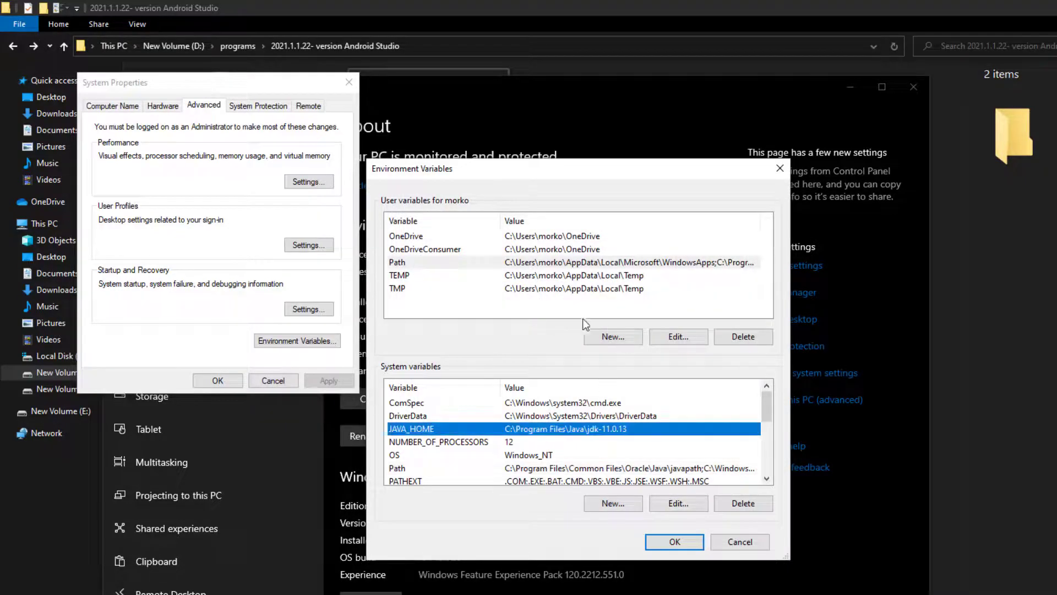
click(664, 543)
click(221, 379)
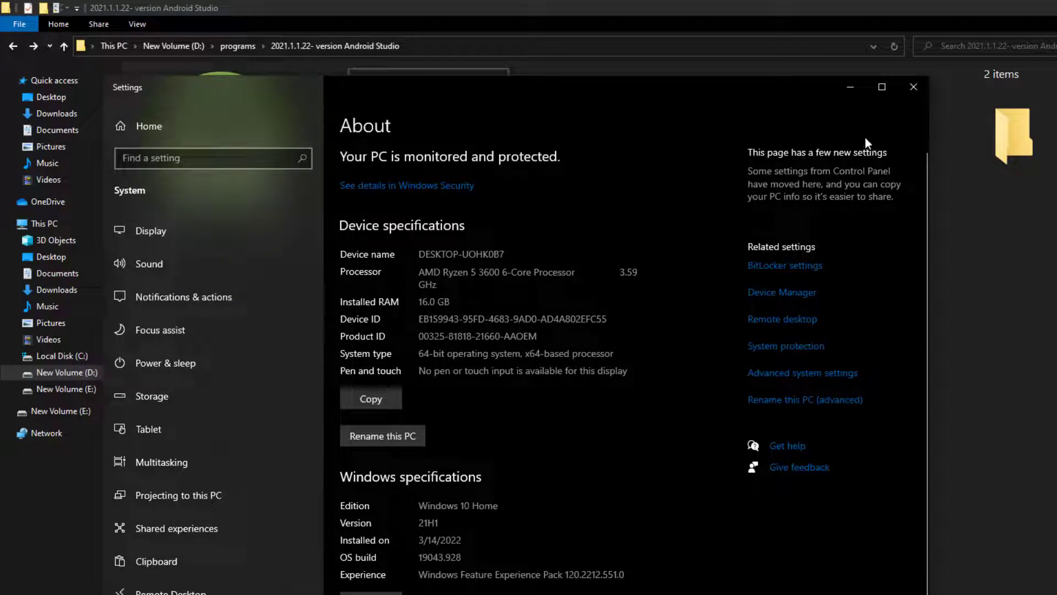
click(913, 87)
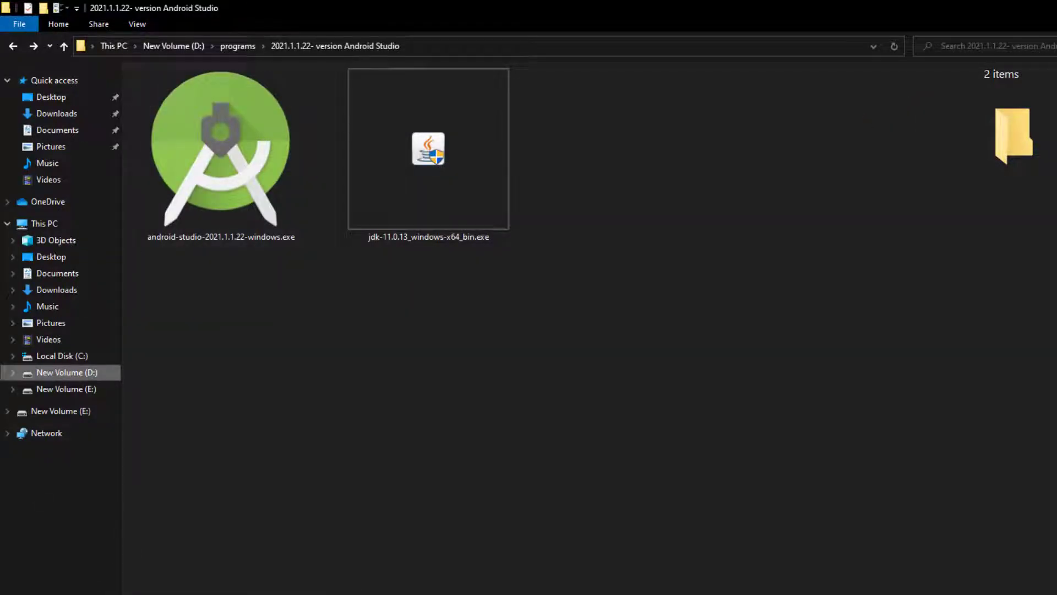
- Launch the recently added Android Studio app and decline sending usage statistics to Google
key(super)
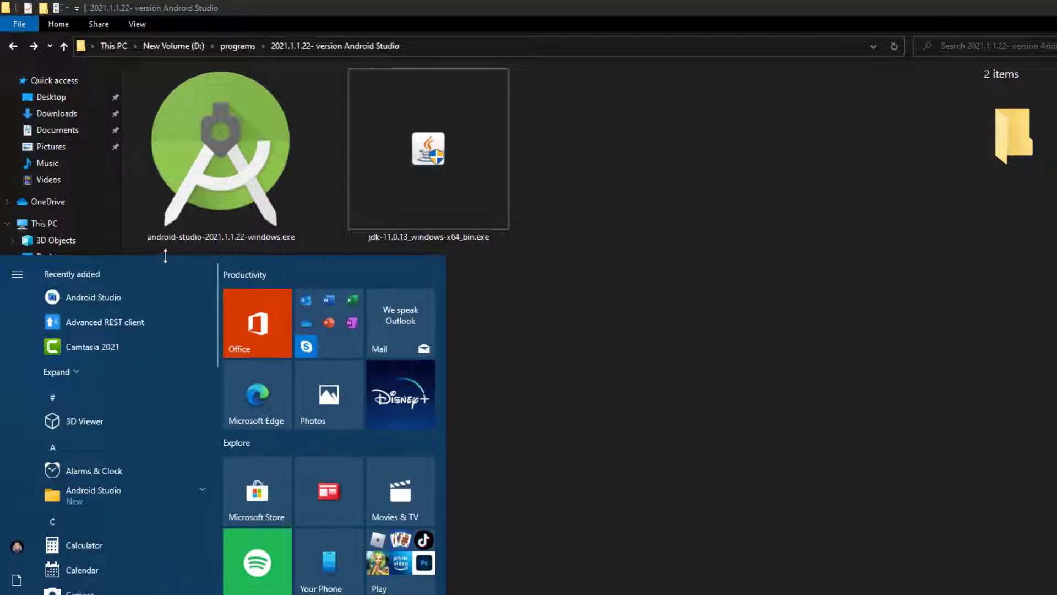
right_click(112, 300)
mouse_move(135, 331)
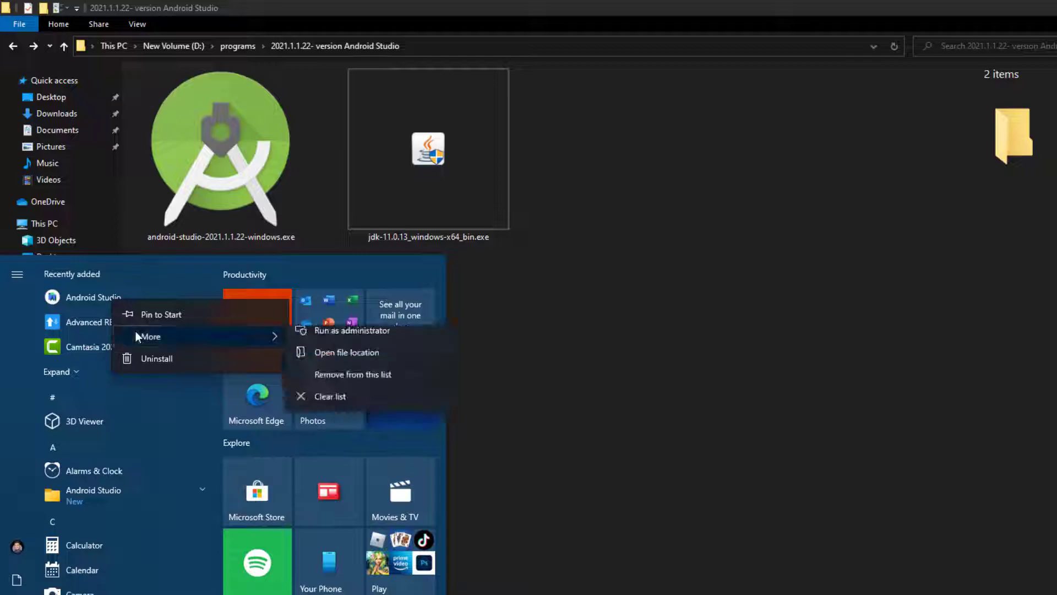
click(373, 364)
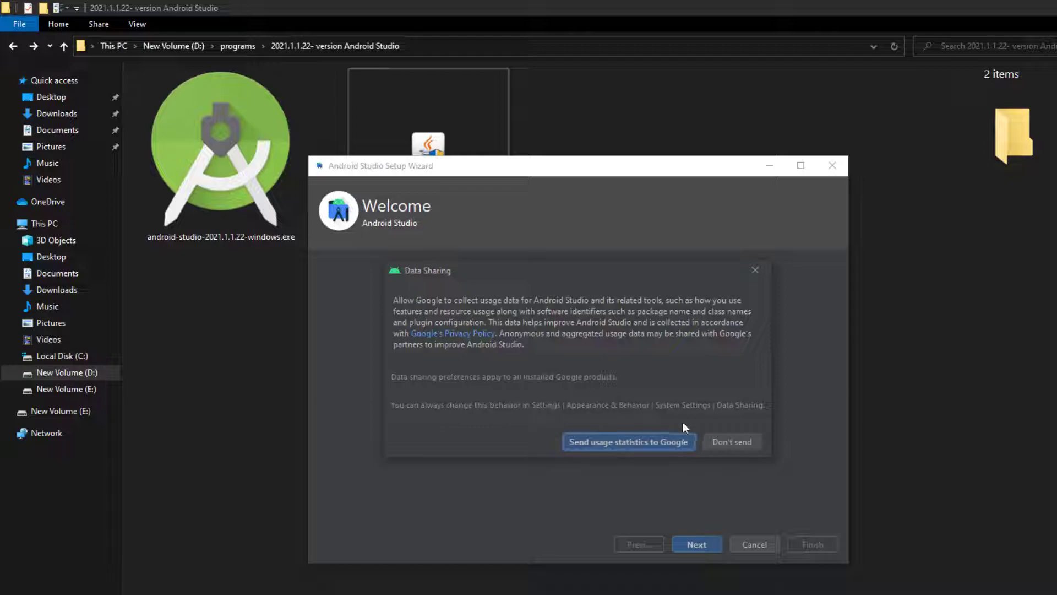
click(717, 443)
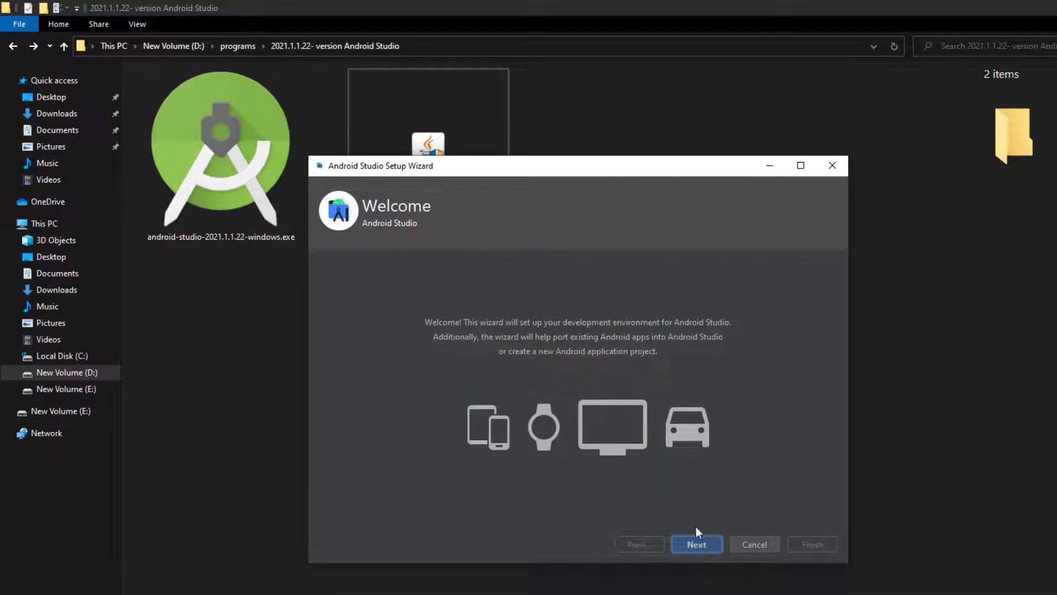
- Choose the Standard install type and the Darcula theme in the setup wizard, and review the current settings, including the JDK location
click(695, 544)
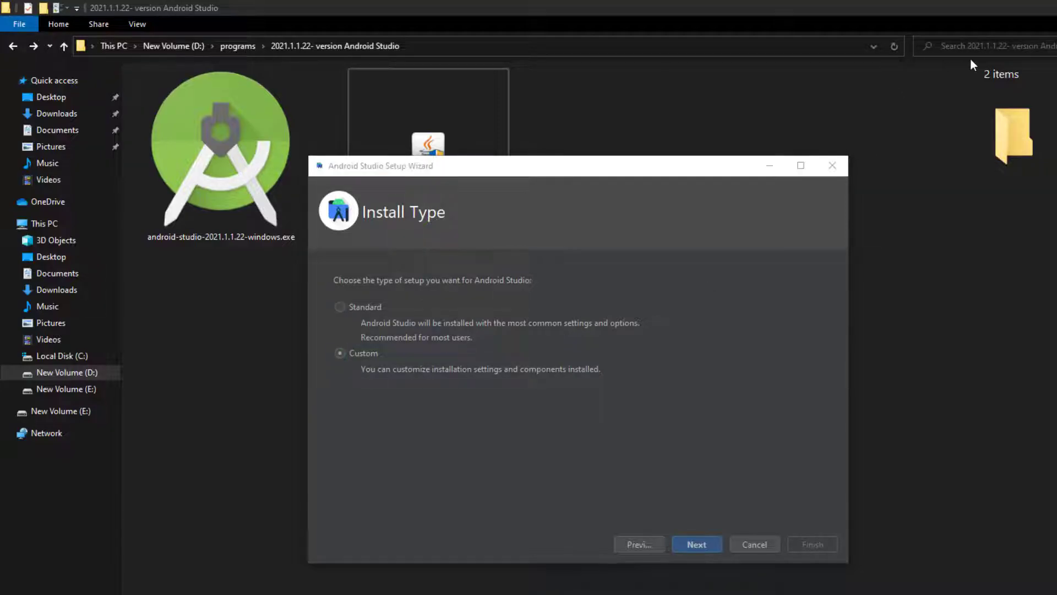
click(349, 307)
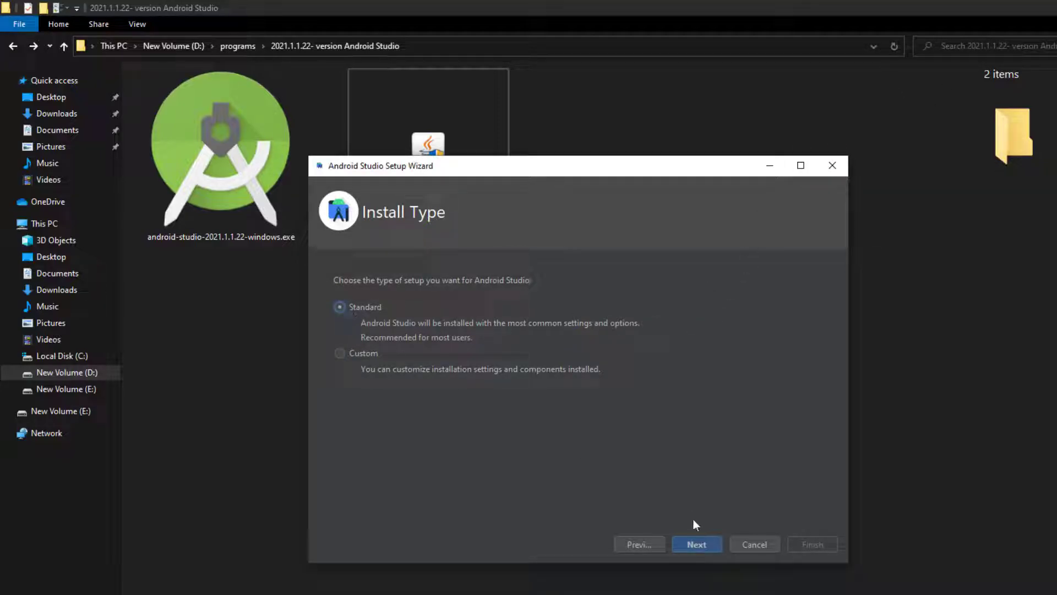
click(695, 544)
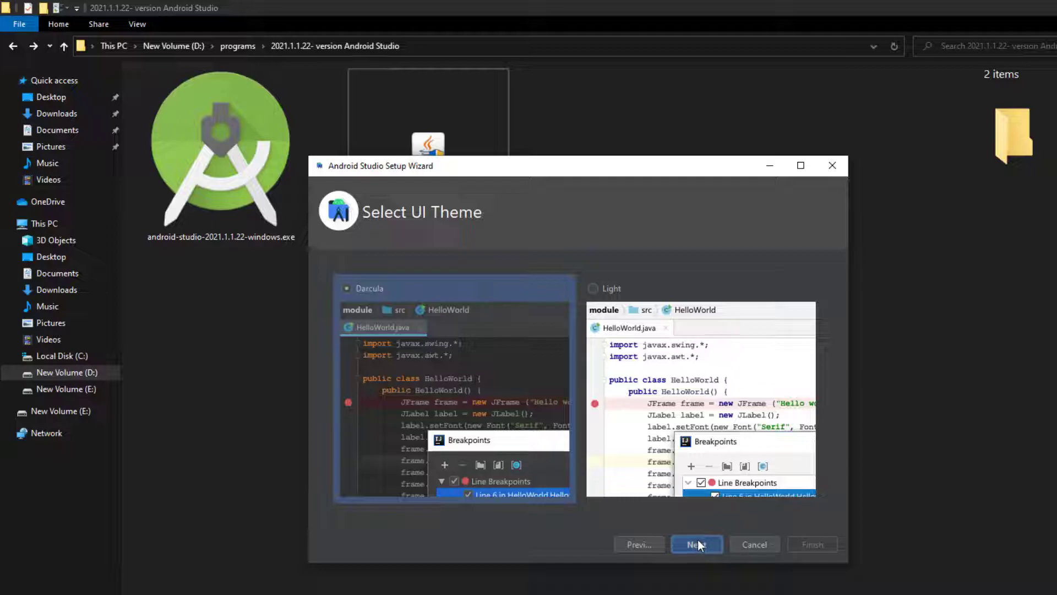
click(698, 544)
scroll(530, 352, up, 3)
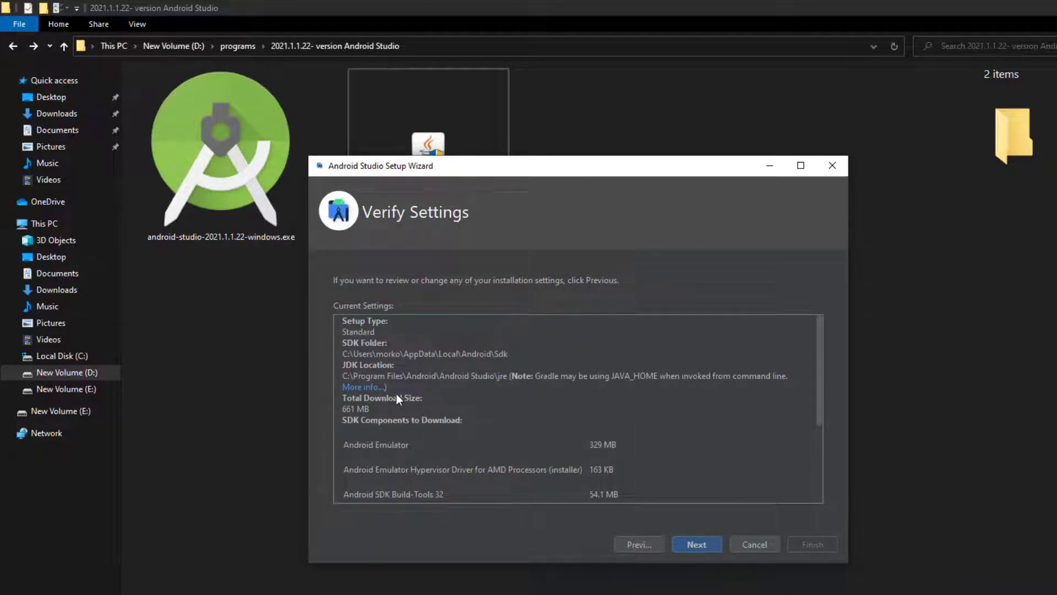
drag(365, 390, 483, 376)
click(365, 394)
scroll(438, 402, down, 5)
click(697, 545)
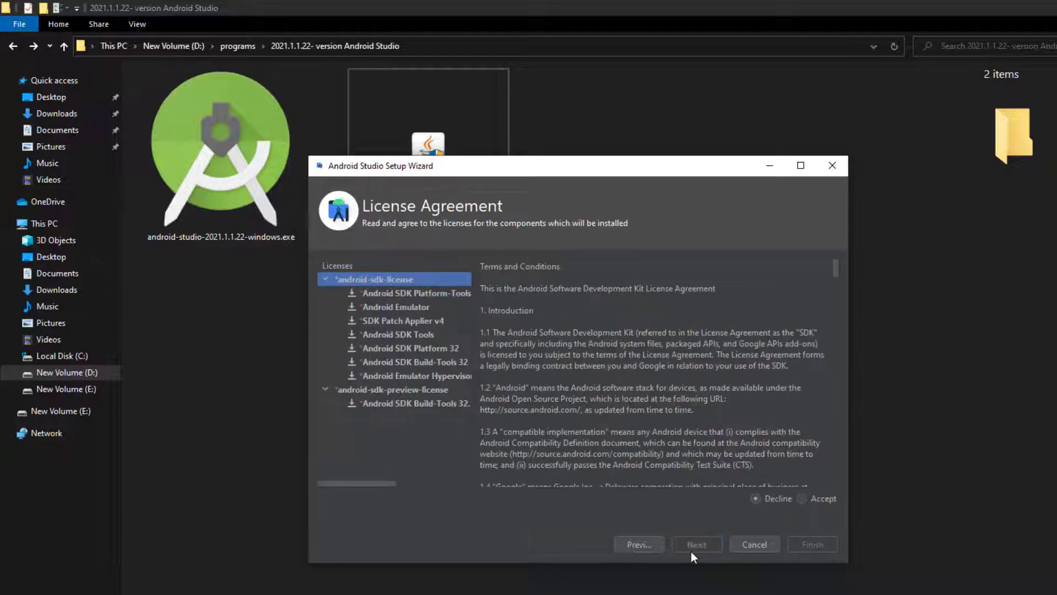
- Accept the android-sdk-license and android-sdk-preview-license agreements and download the SDK components
click(811, 499)
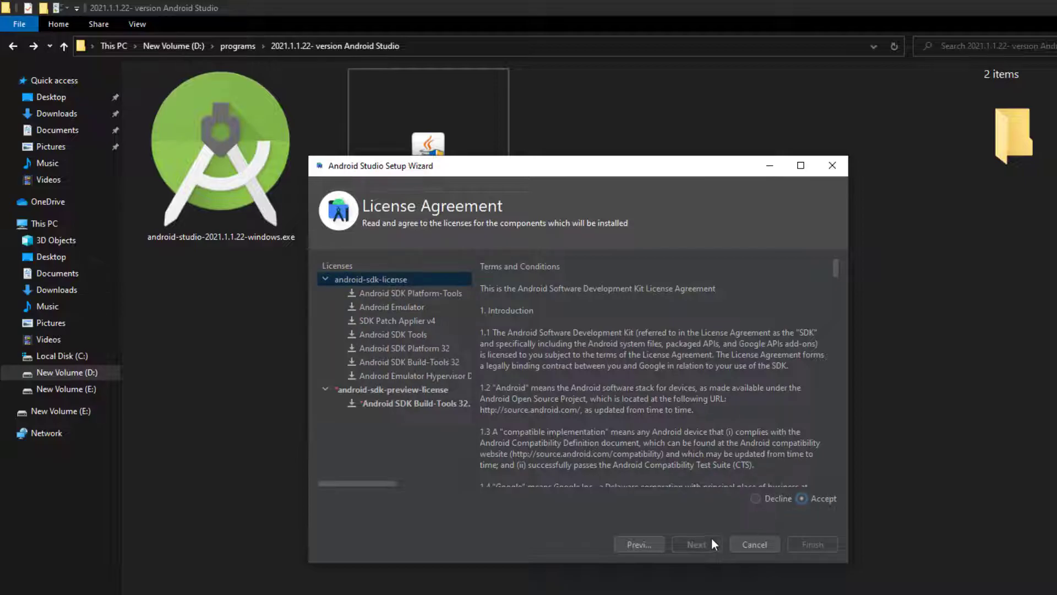
click(353, 403)
click(815, 499)
click(813, 544)
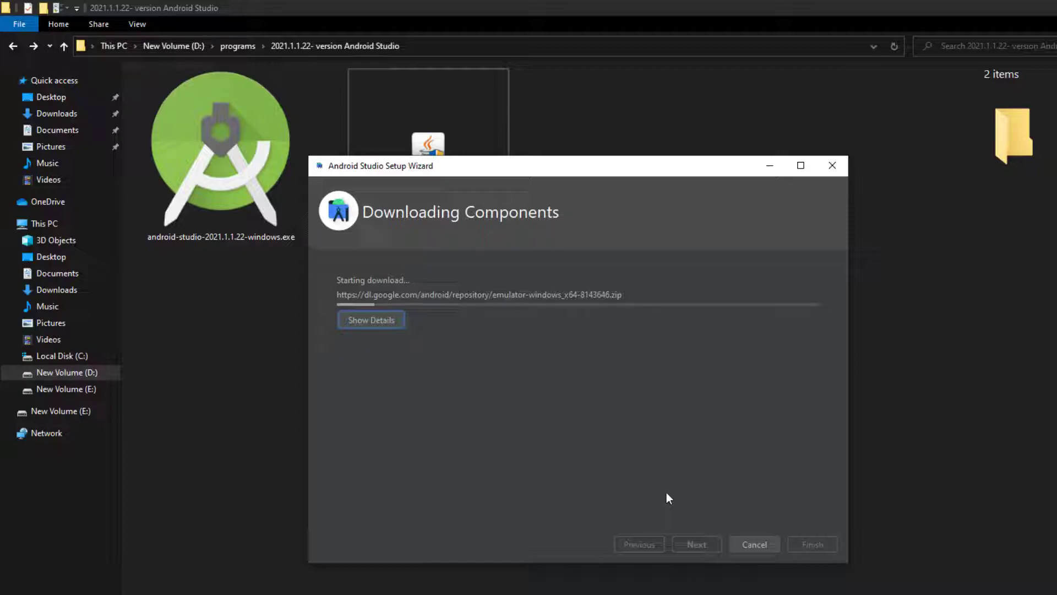
click(898, 277)
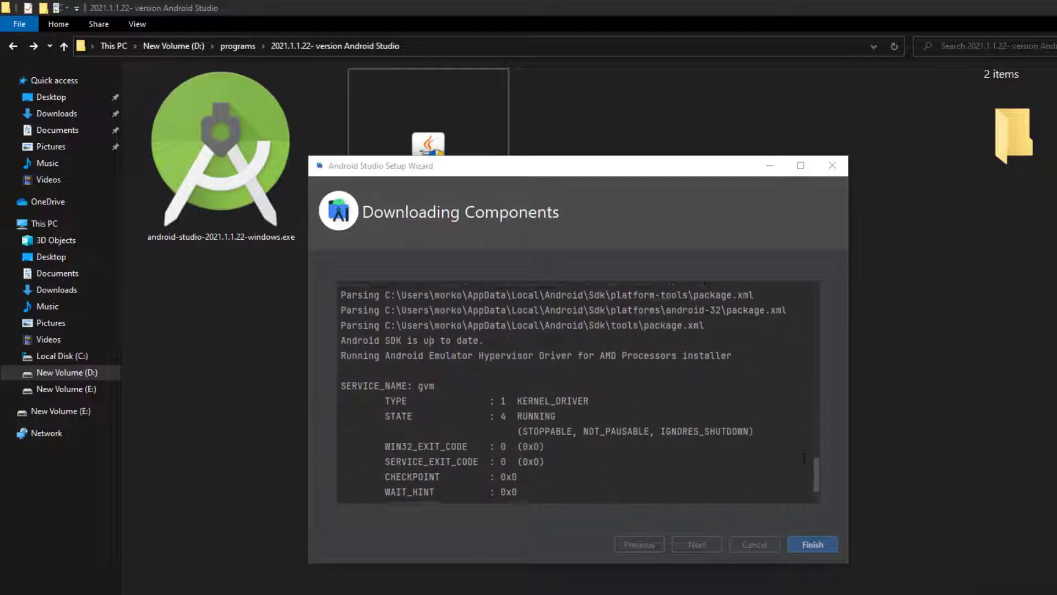
- Create an Empty Activity project named My Application in Kotlin with minimum SDK API 21, and allow adb.exe through the firewall on private networks
click(805, 550)
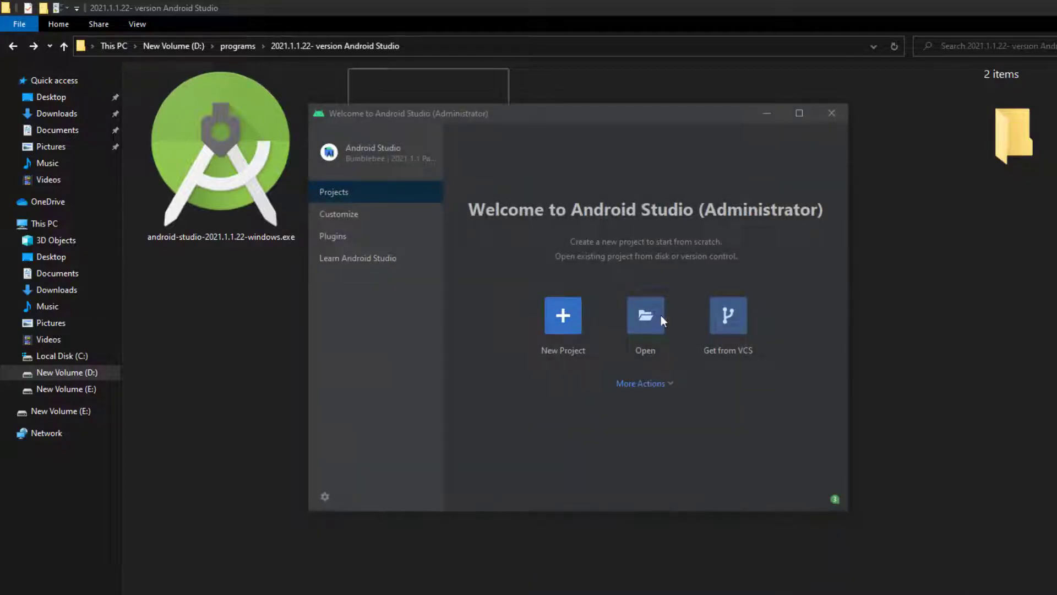
click(563, 331)
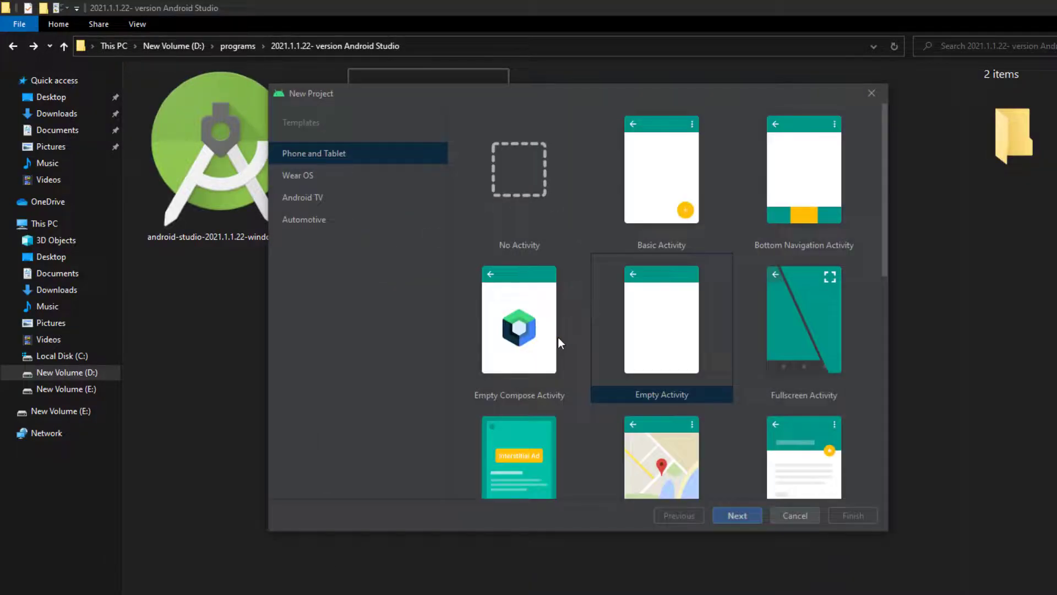
click(733, 512)
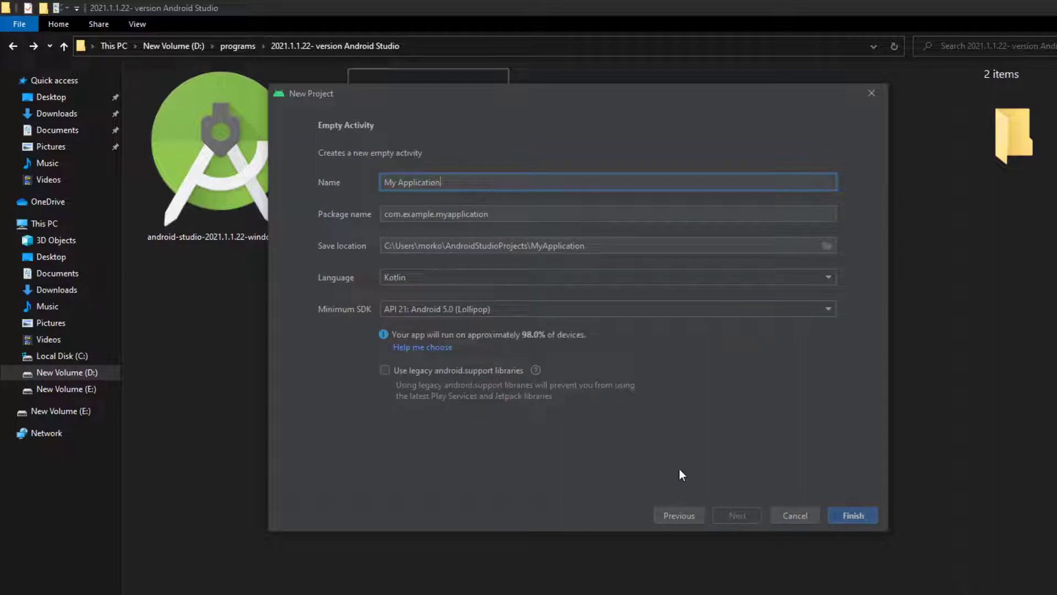
click(852, 515)
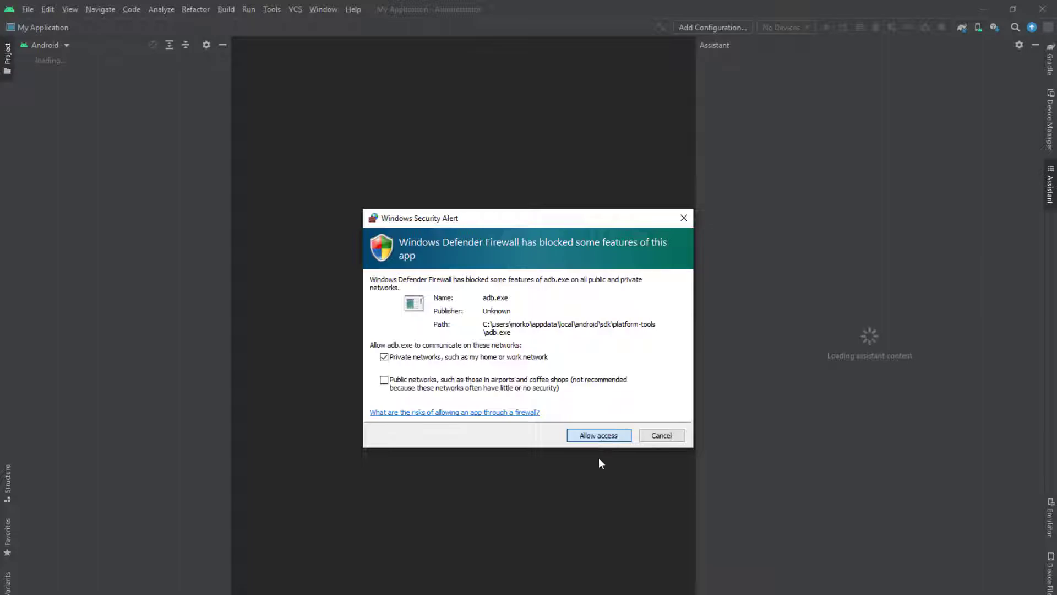
click(597, 439)
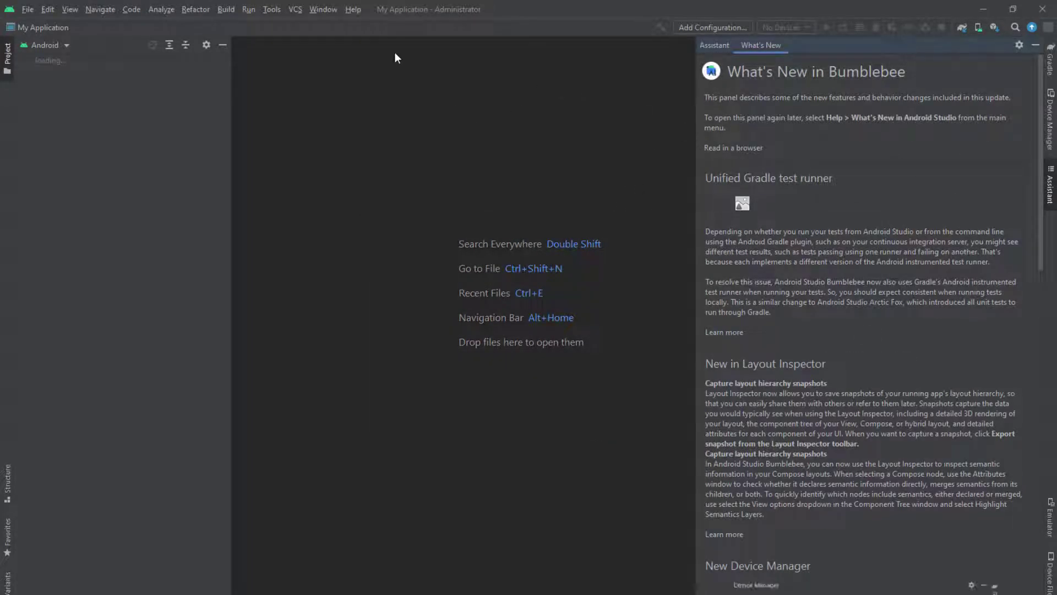
- Hide the What's New assistant pane beside the MainActivity code
click(353, 10)
click(368, 285)
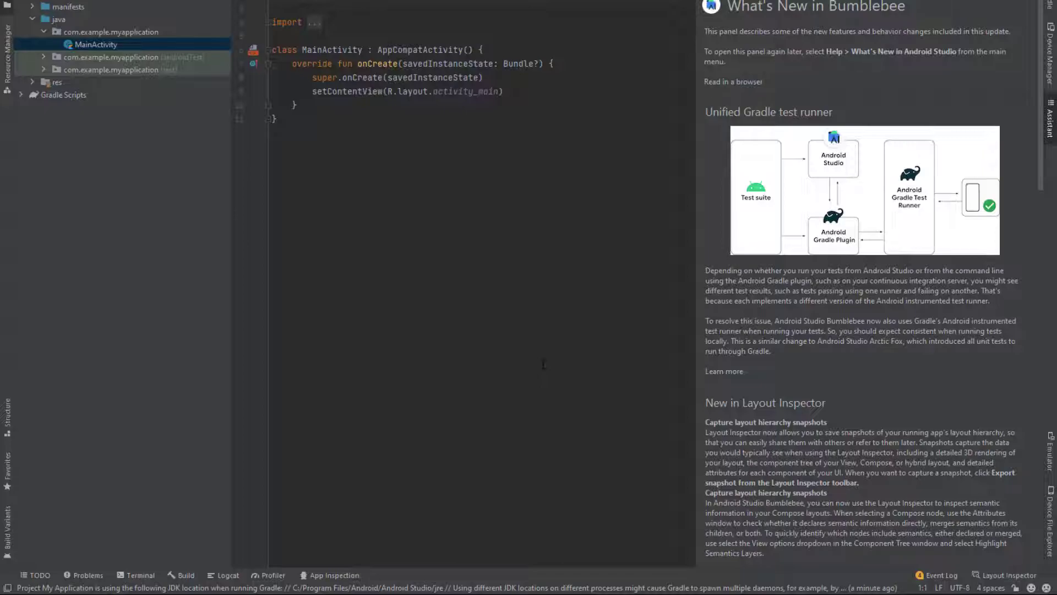
click(276, 119)
click(1050, 121)
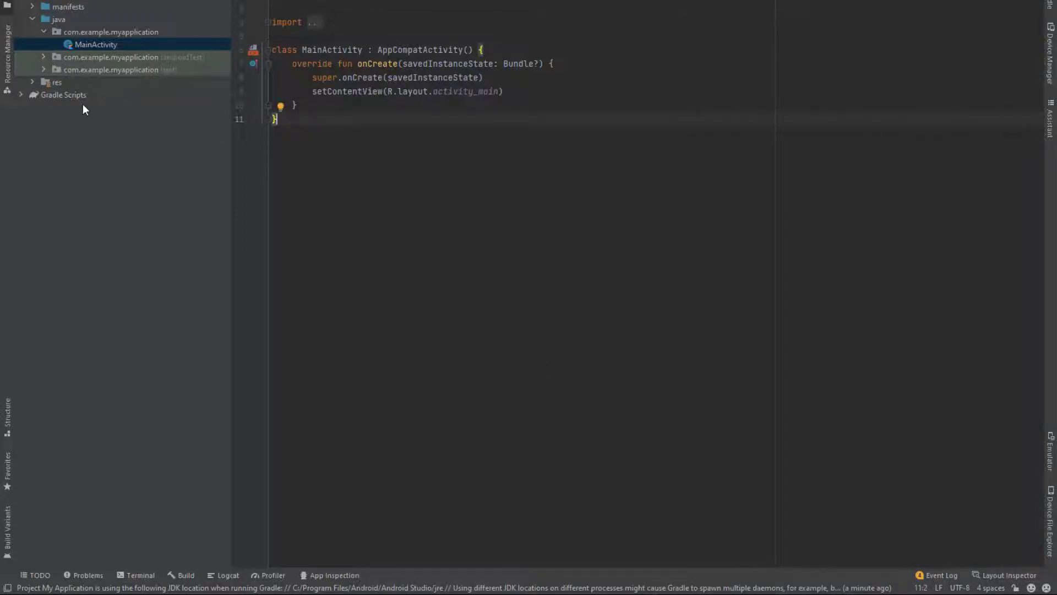
- Show the Gradle sync output and open the app module's build.gradle file to check the installation
click(186, 576)
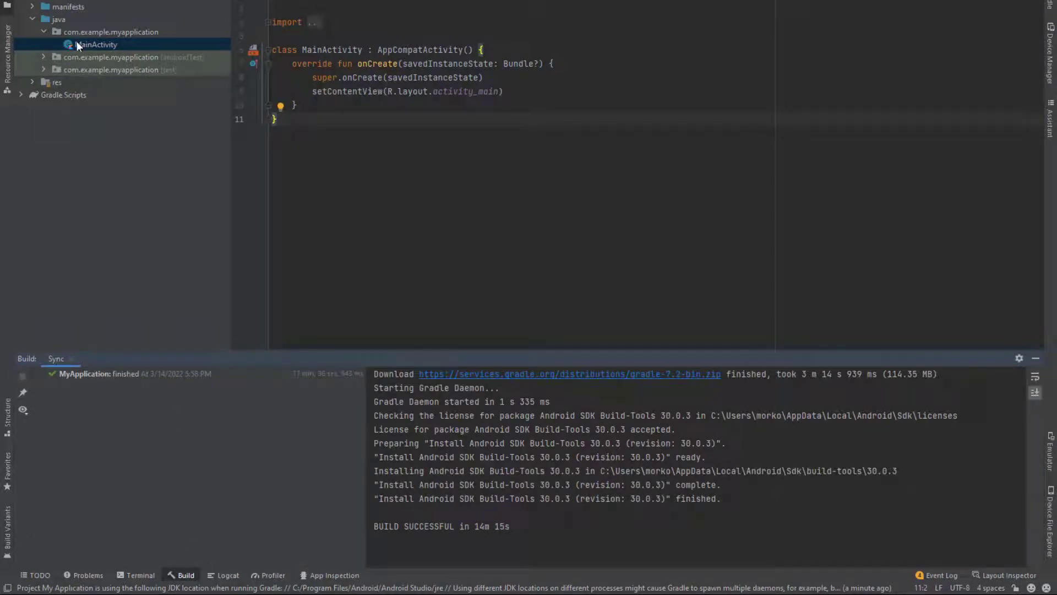
click(24, 97)
double_click(68, 116)
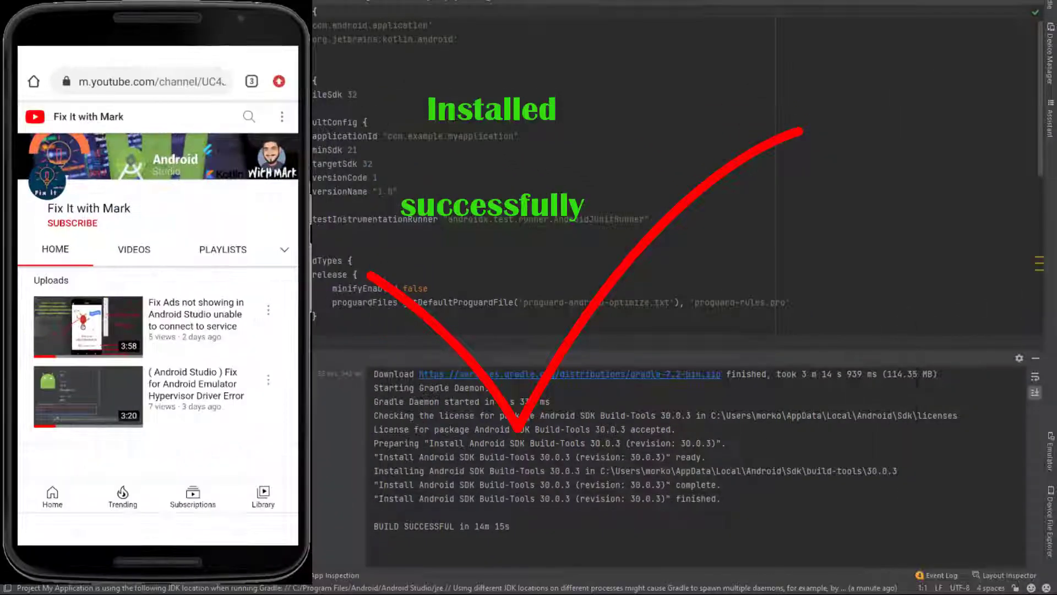
scroll(171, 425, down, 1)
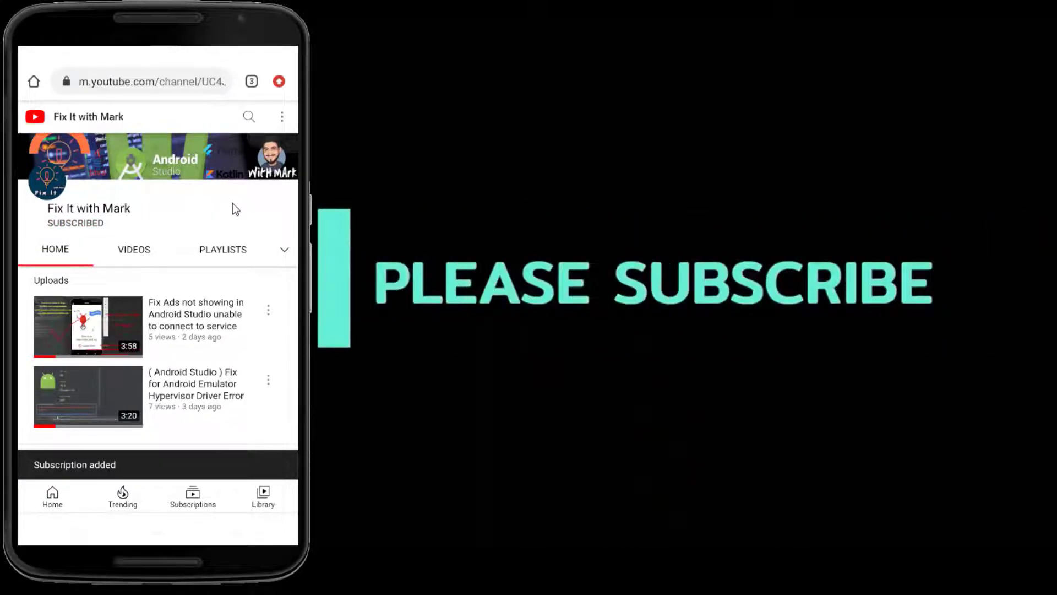
click(189, 322)
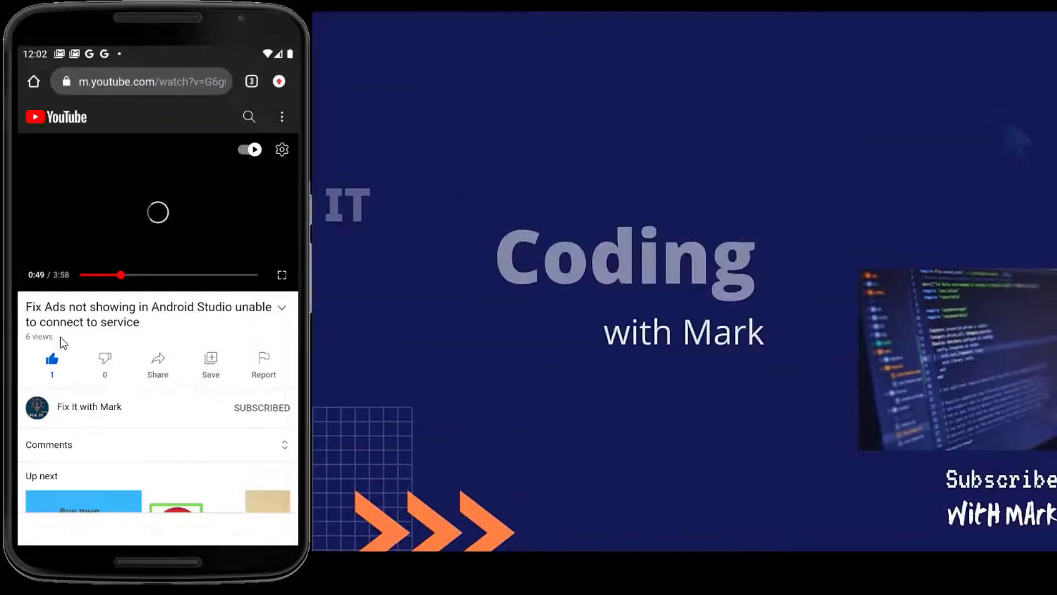
click(52, 361)
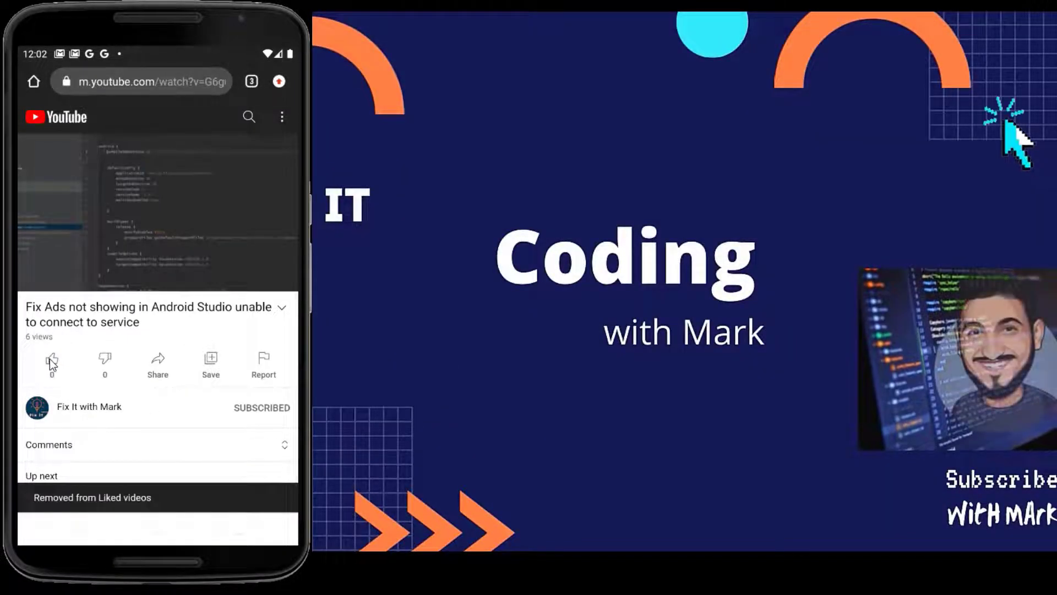